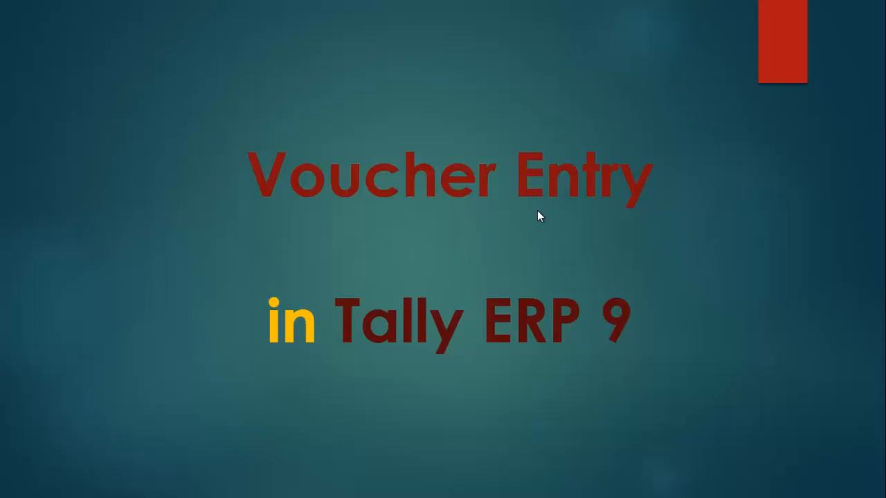
left_click(537, 211)
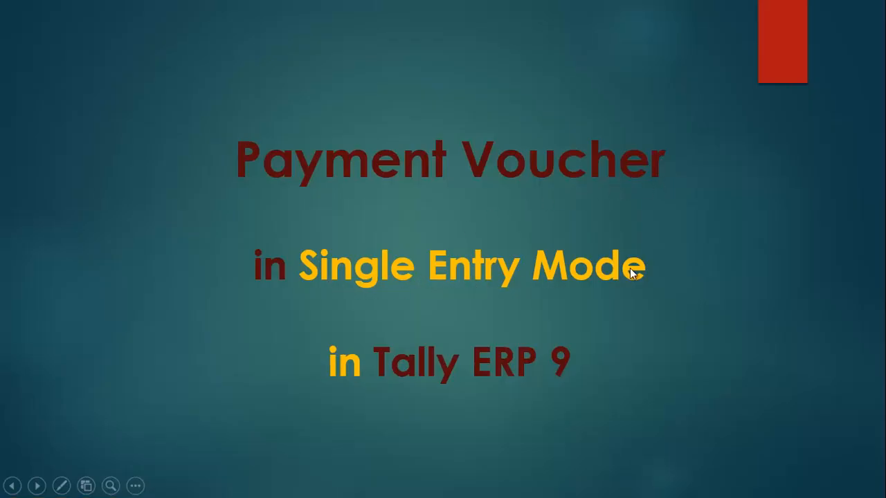
left_click(701, 294)
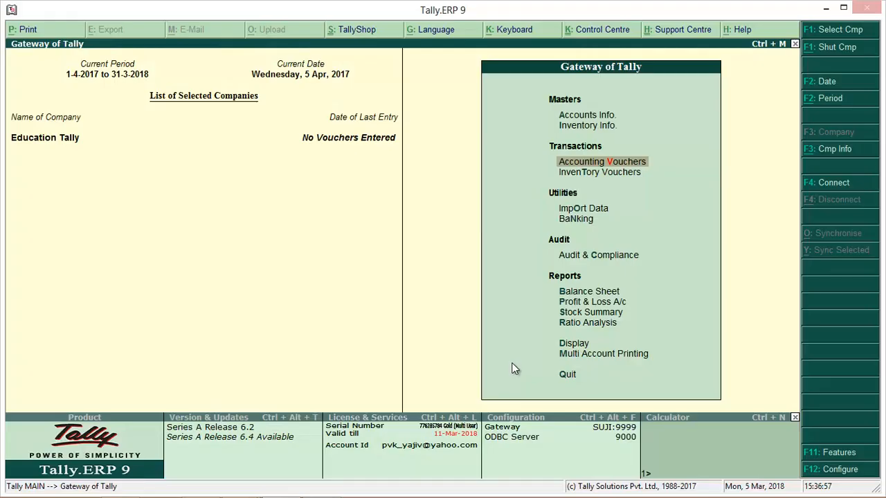
Step: Open accounting voucher creation and choose the Payment voucher type
left_click(624, 163)
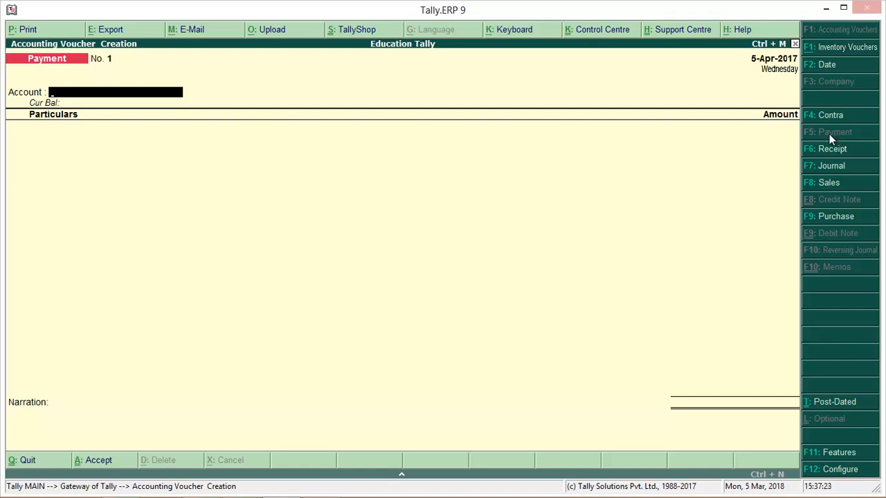
key("F6")
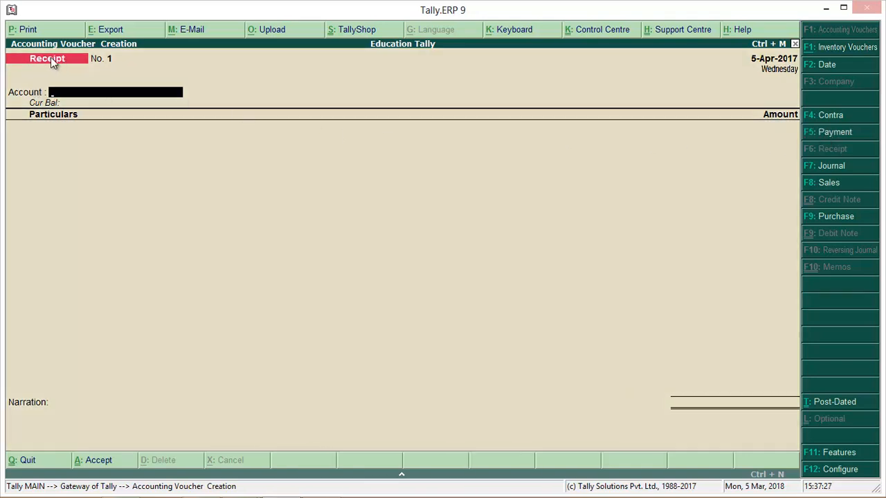
key("F5")
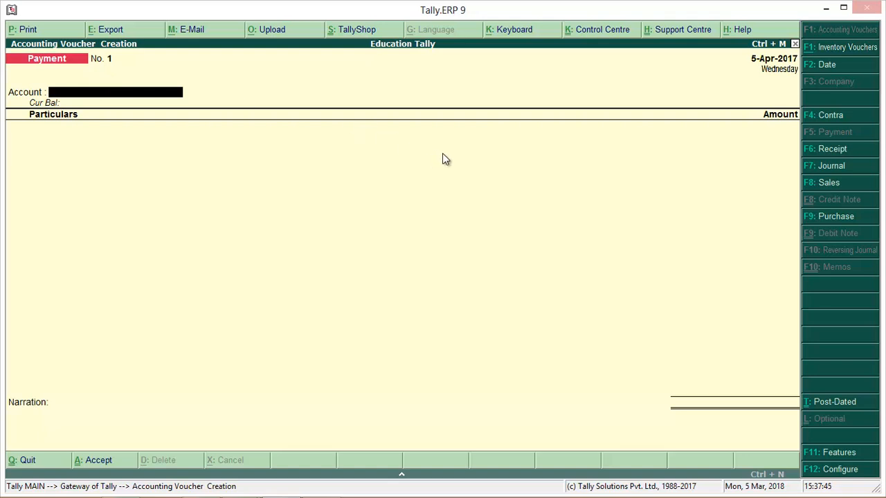
Step: In the payment voucher configuration, set single entry mode for payment/receipt/contra vouchers to Yes
left_click(839, 472)
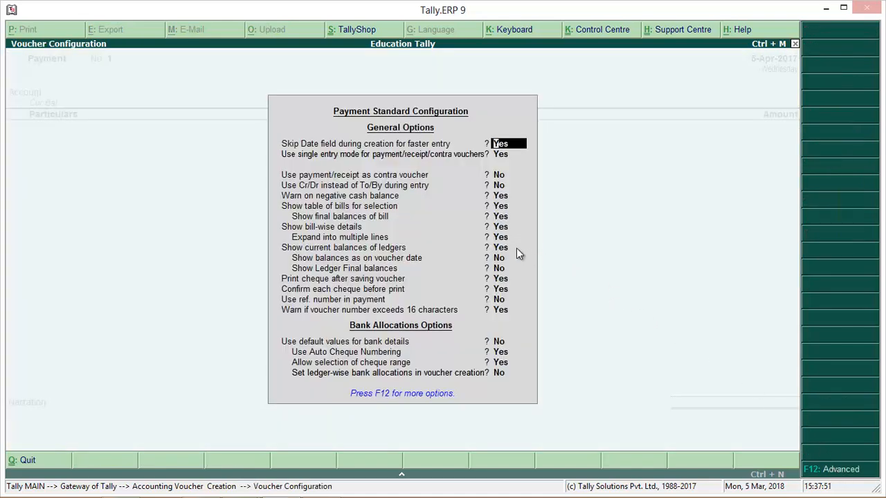
left_click(501, 154)
key("n")
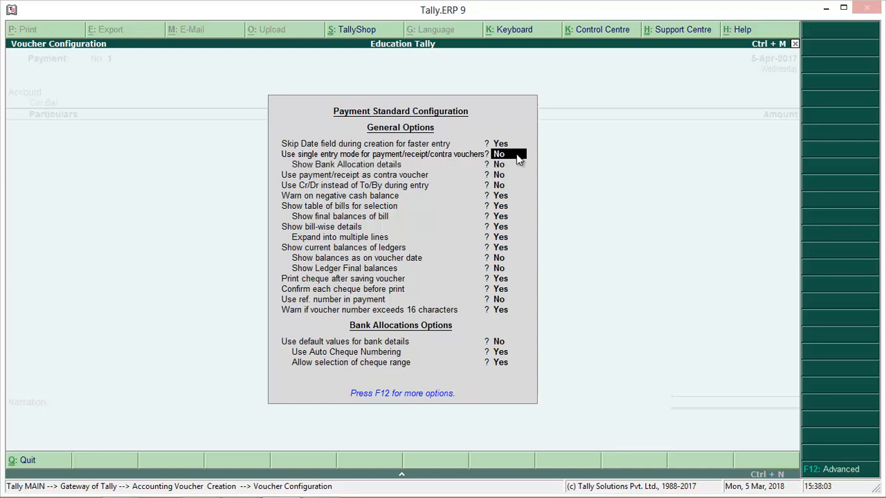
key("y")
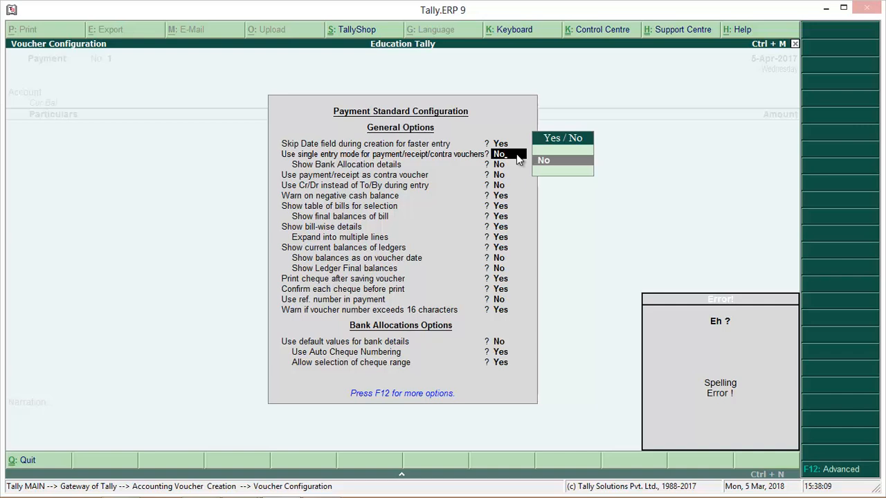
key("BackSpace")
key("BackSpace")
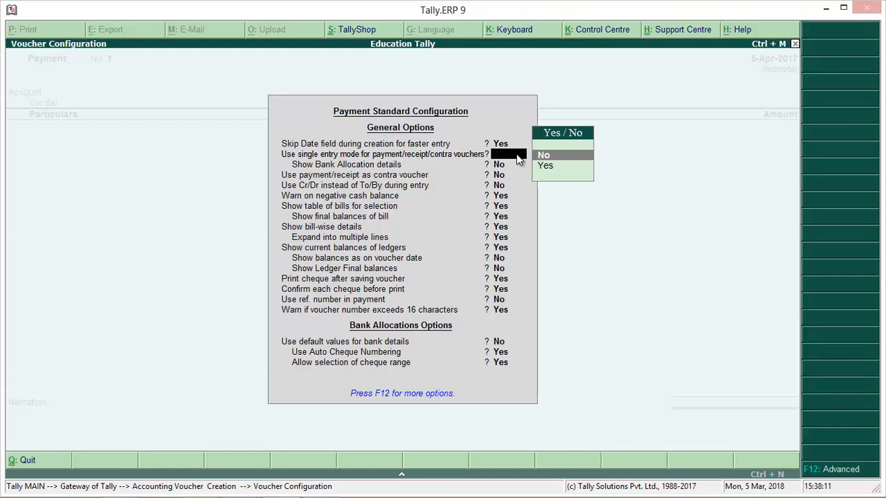
key("Down")
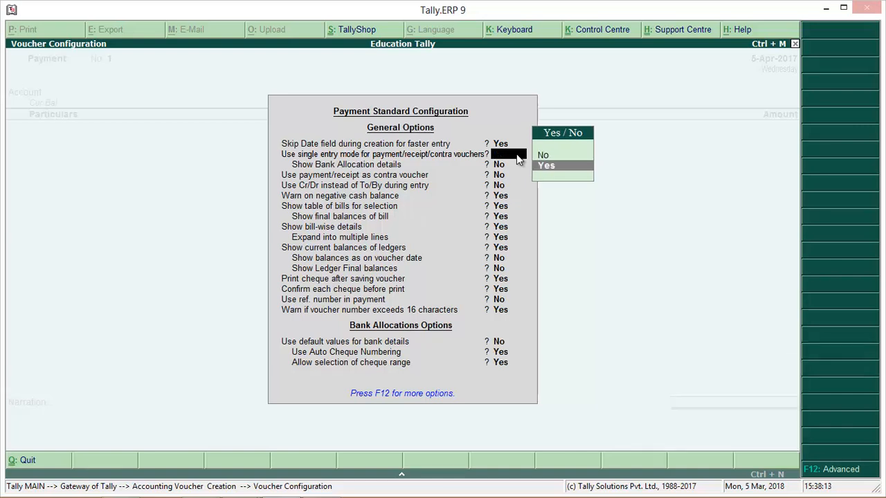
key("Return")
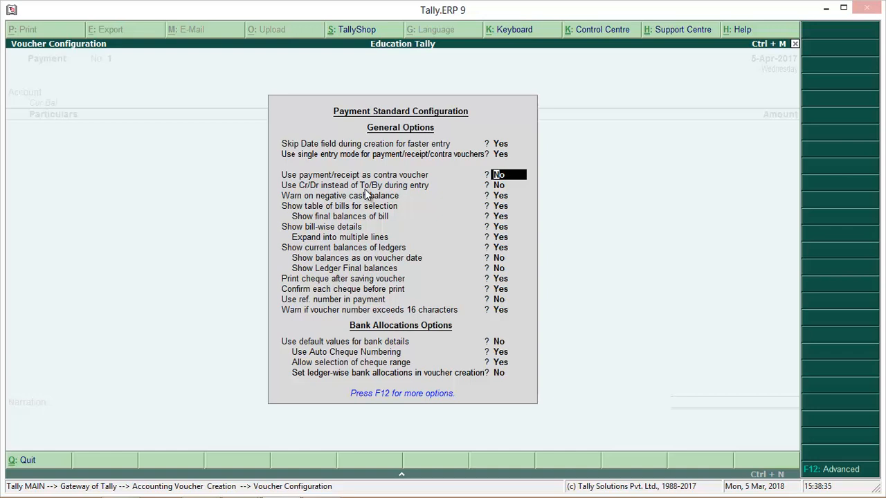
Step: Set the use of Cr/Dr instead of To/By during entry to Yes and accept the remaining payment configuration options
key("Return")
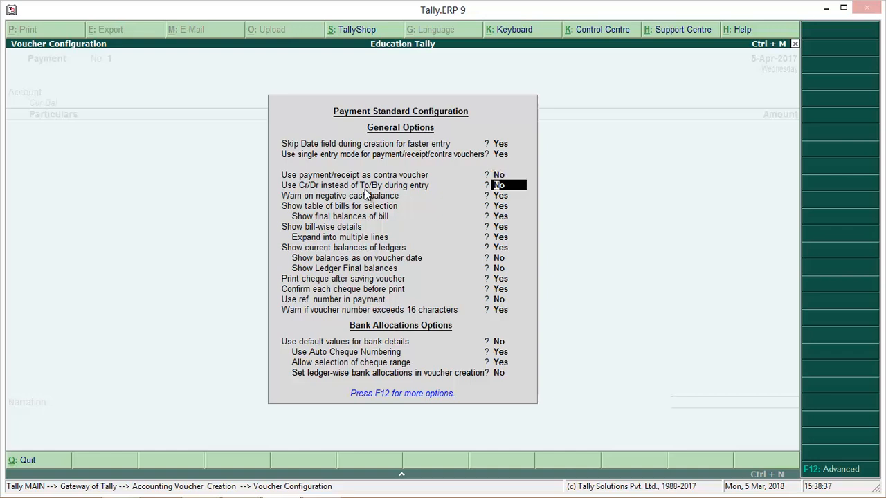
type("yes")
key("Return")
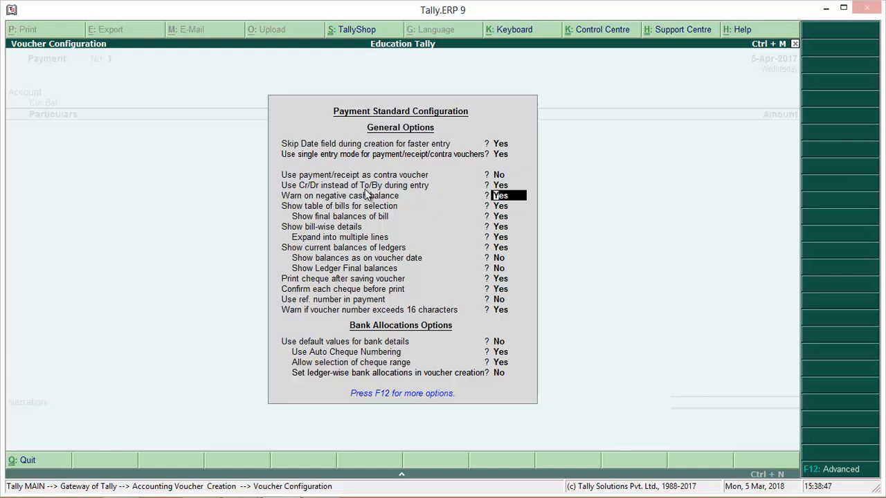
key("Down")
key("Down")
key("Down")
key("Down")
key("Down")
key("Down")
key("Down")
key("Down")
key("Down")
key("Down")
key("Down")
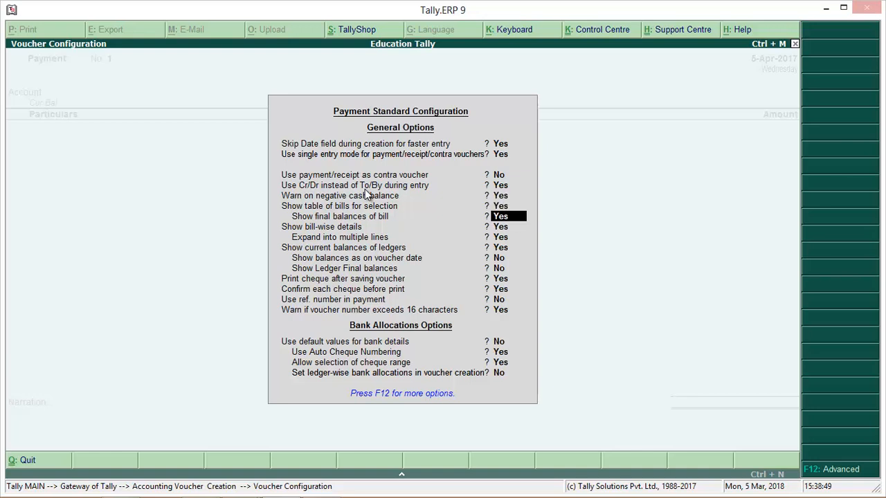
key("Down")
key("Down")
key("Down")
key("Down")
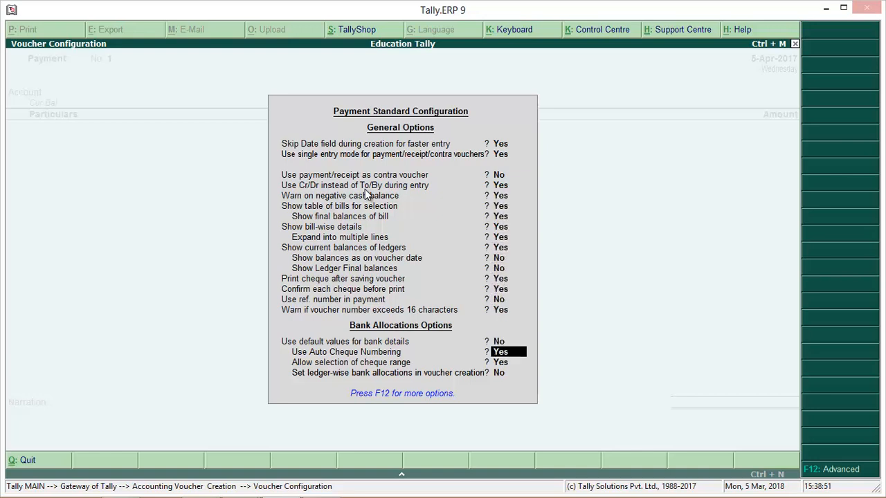
key("Return")
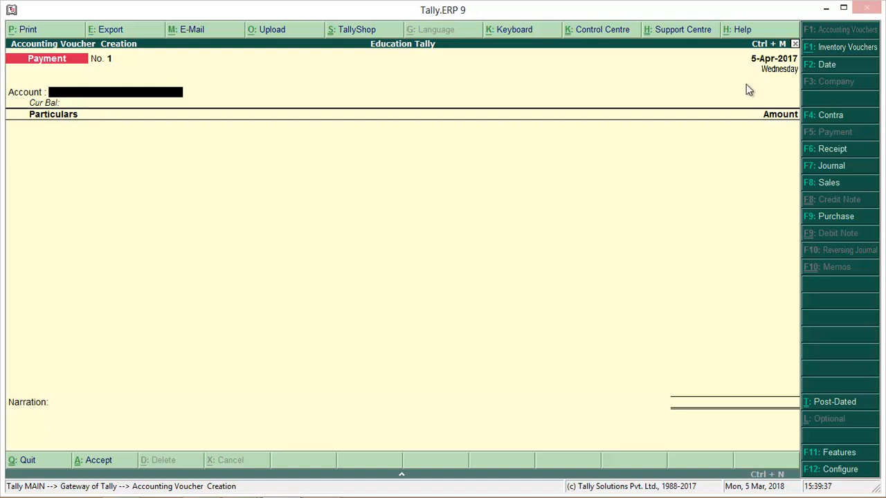
Step: Set the payment voucher date to 5-4-2017 and choose Cash as the account
key("F2")
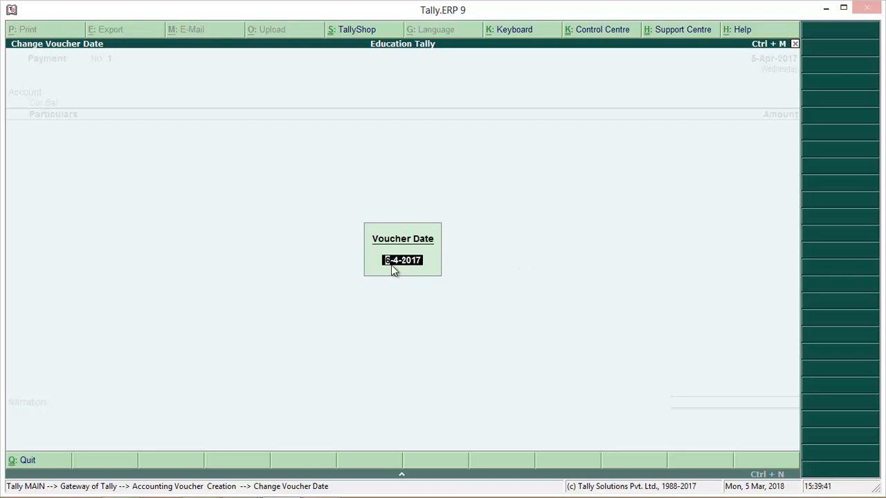
type("5-4")
key("Return")
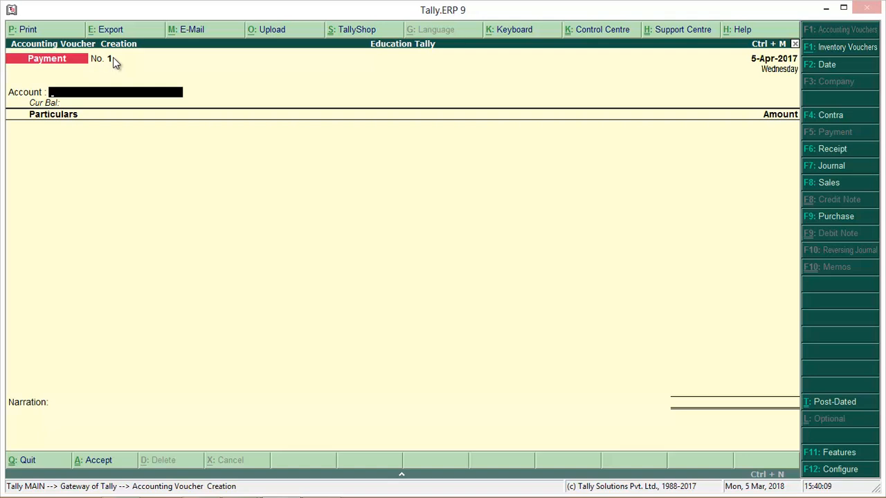
type("C")
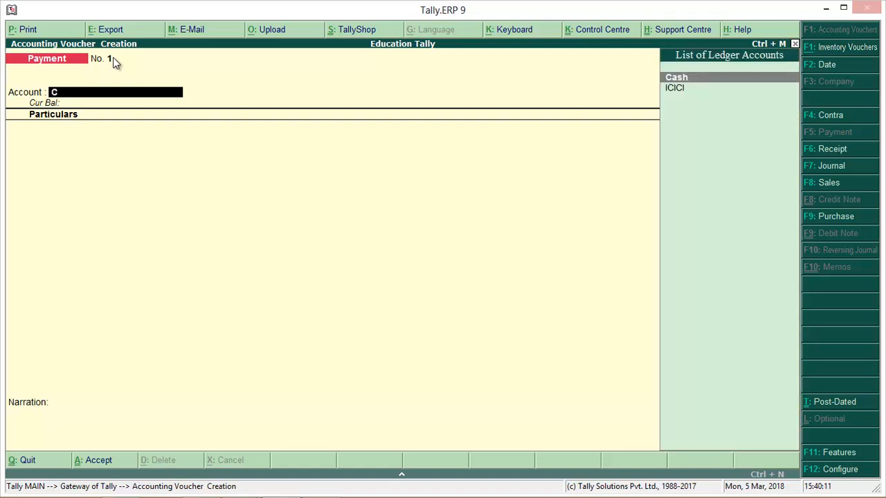
key("Return")
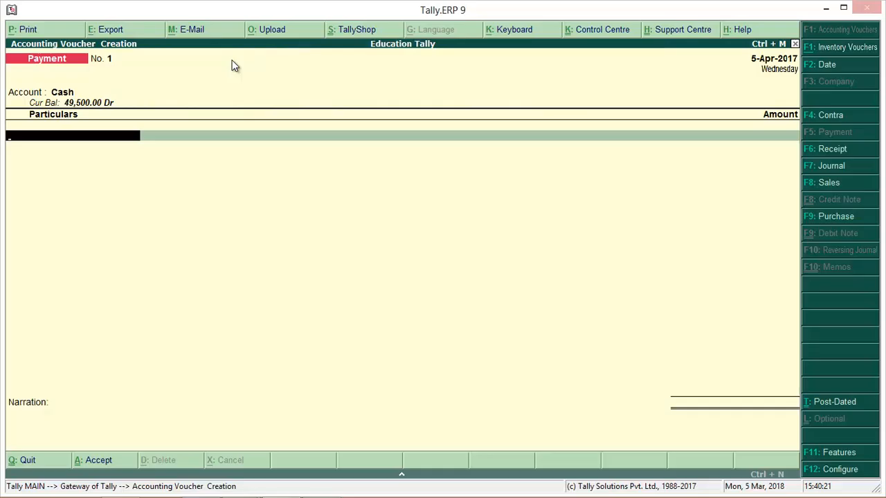
Step: Start a new ledger from the voucher's particulars line and name it General Expenses, with no alias
type("G")
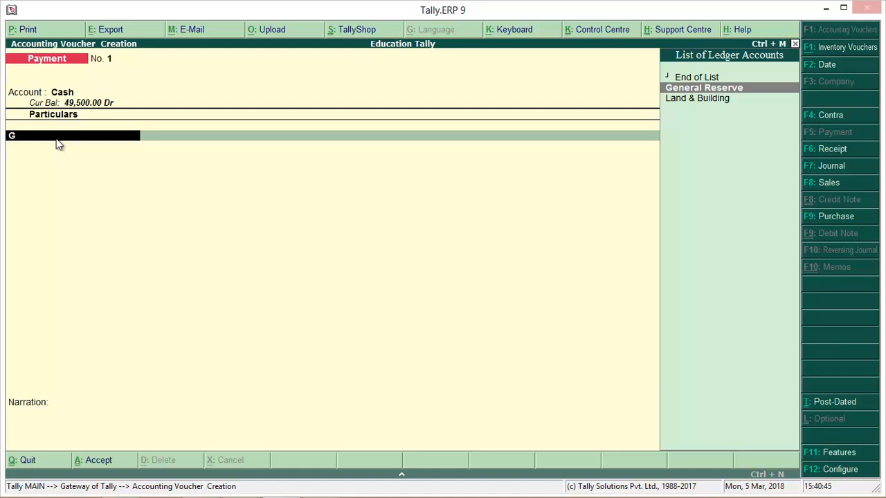
key("alt+c")
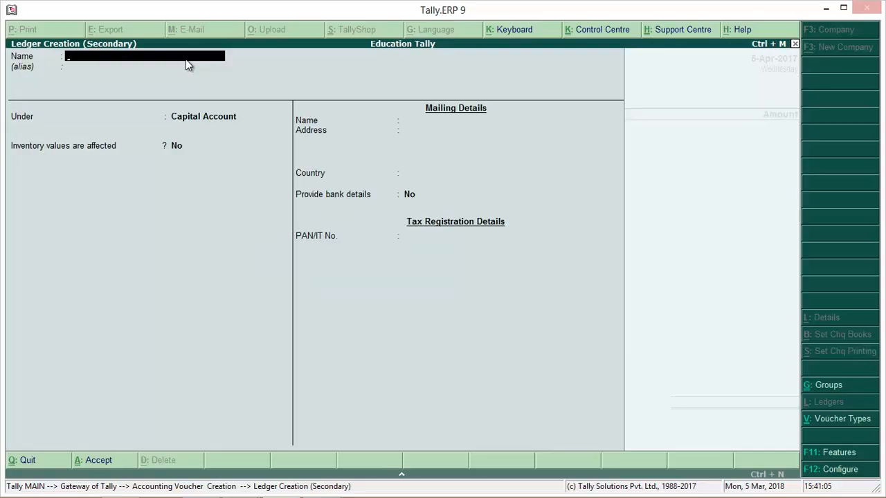
type("General Expences")
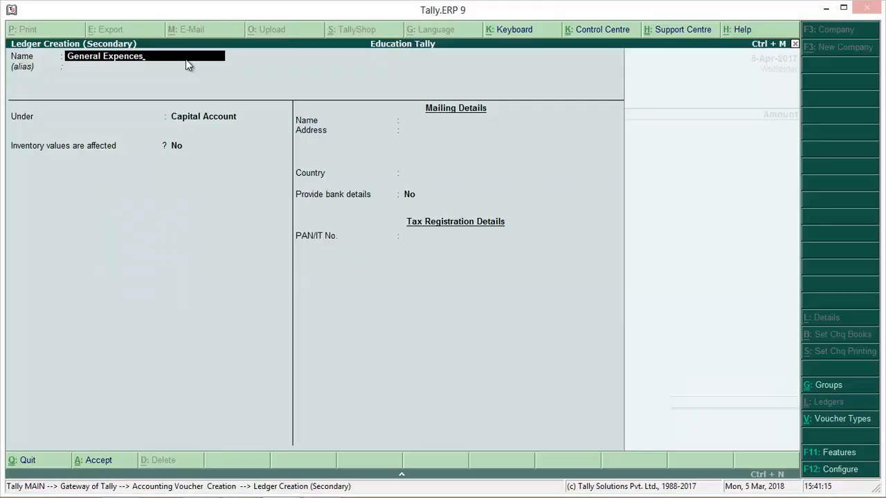
key("BackSpace")
key("BackSpace")
key("BackSpace")
type("ses")
key("Return")
key("Return")
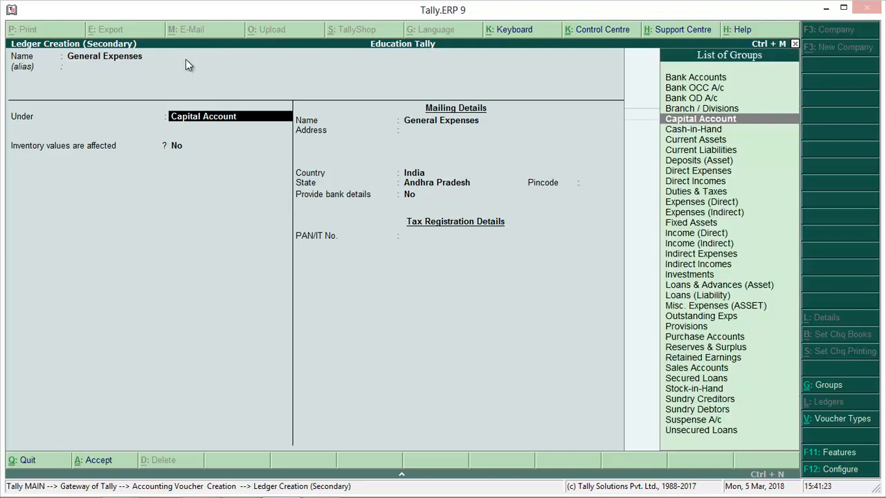
Step: Place the General Expenses ledger under Indirect Expenses, keep inventory values and bank details at No, and save it
type("I")
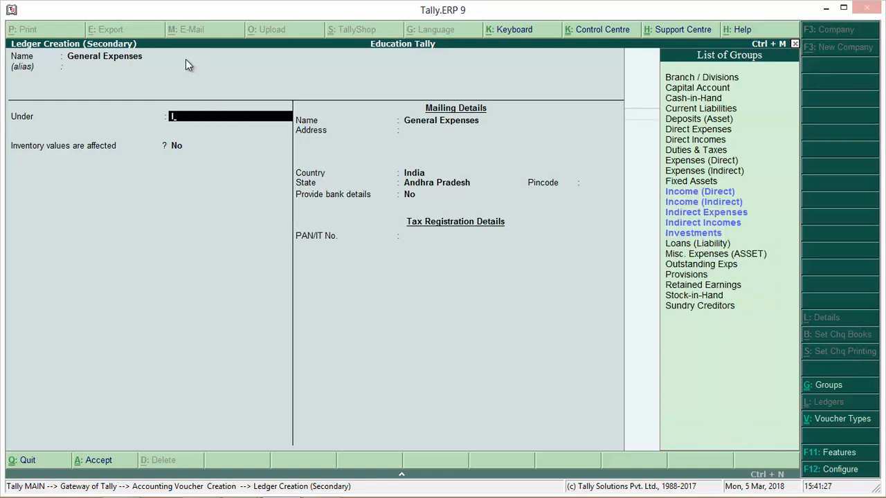
key("Down")
key("Down")
key("Down")
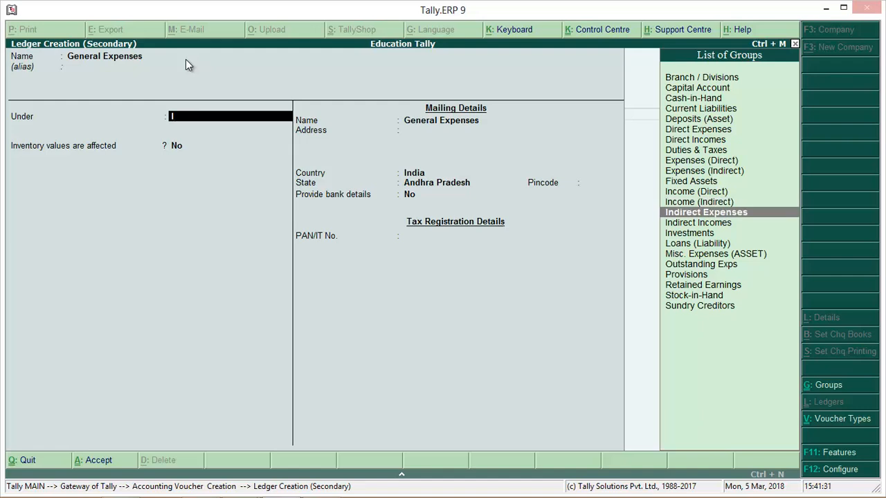
key("Return")
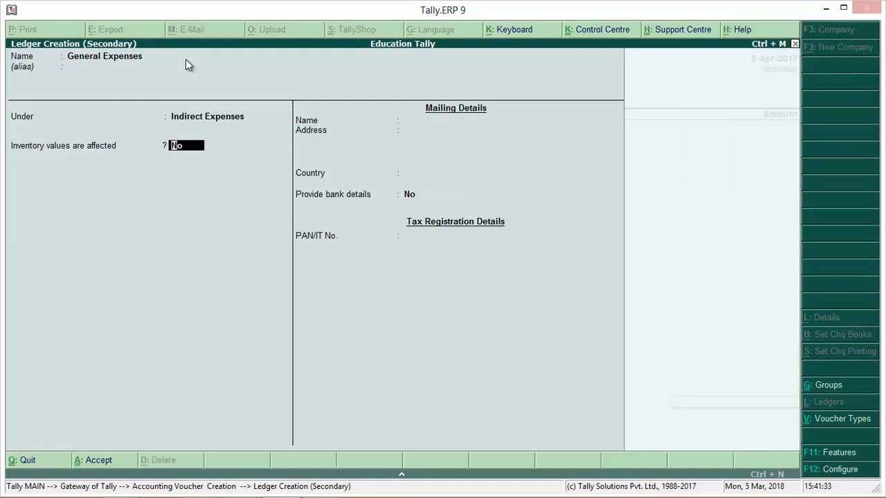
key("Return")
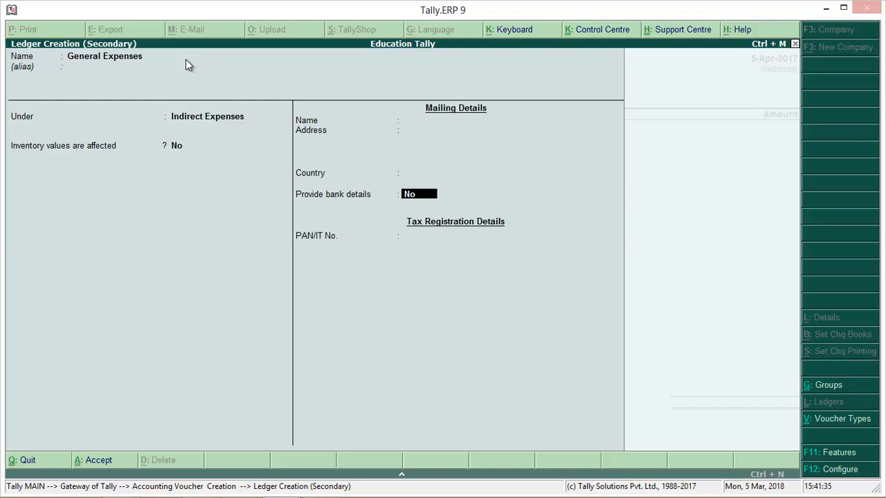
key("Return")
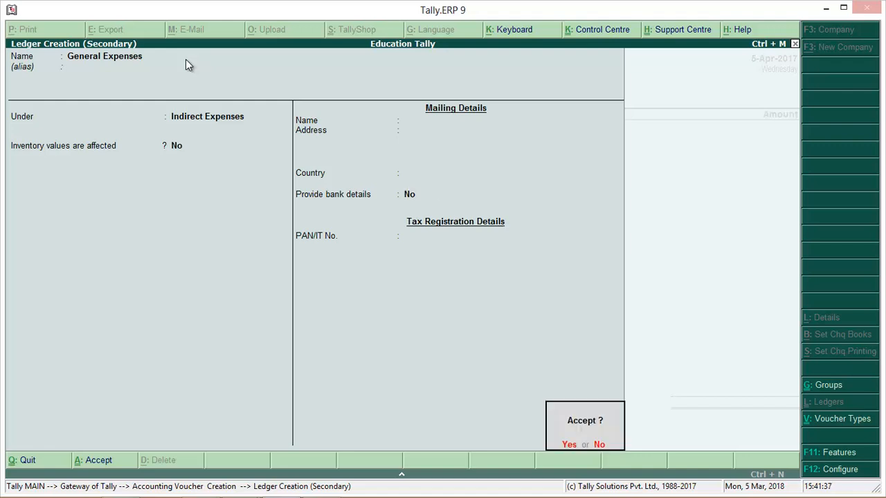
key("Return")
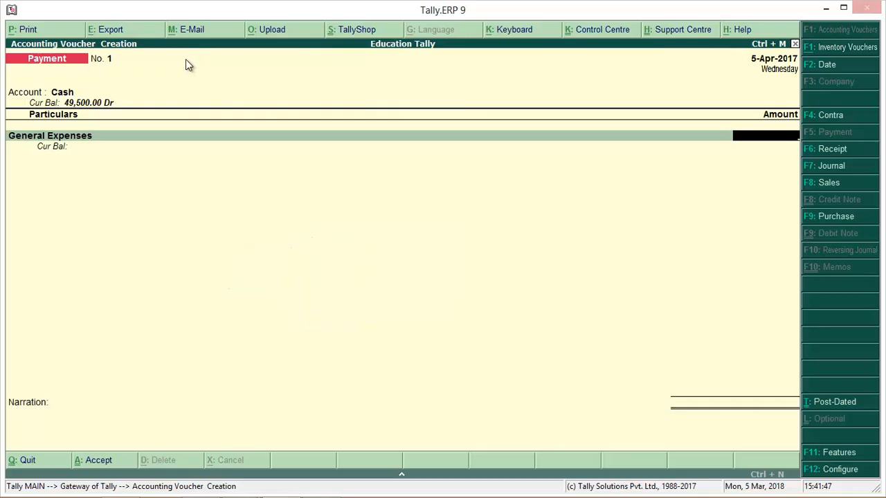
Step: Enter 2,000 as the amount for General Expenses and confirm the line
type("2,000")
key("Return")
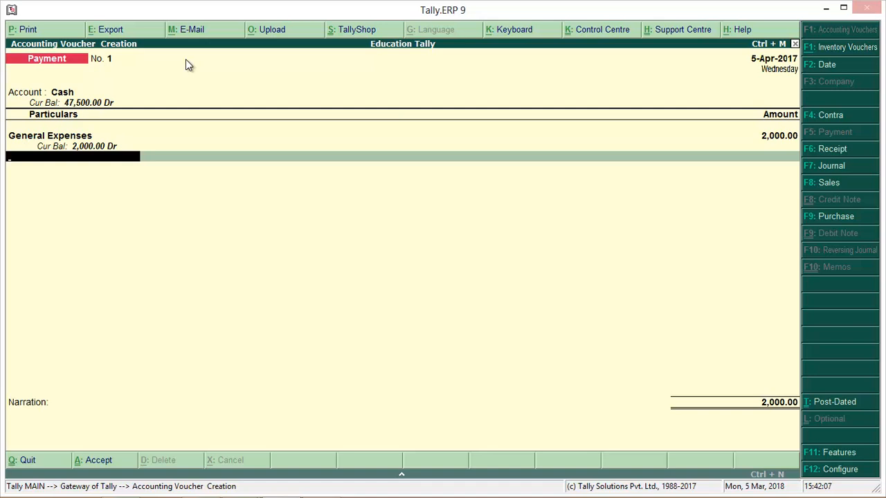
key("BackSpace")
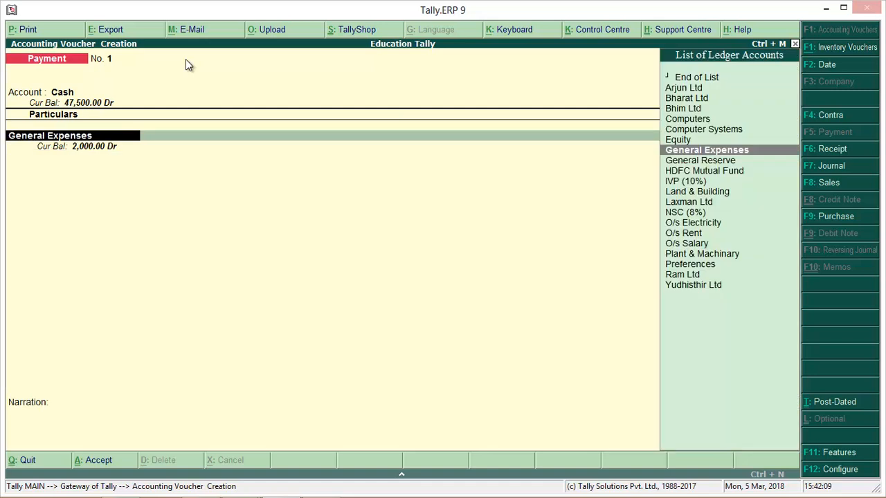
key("Return")
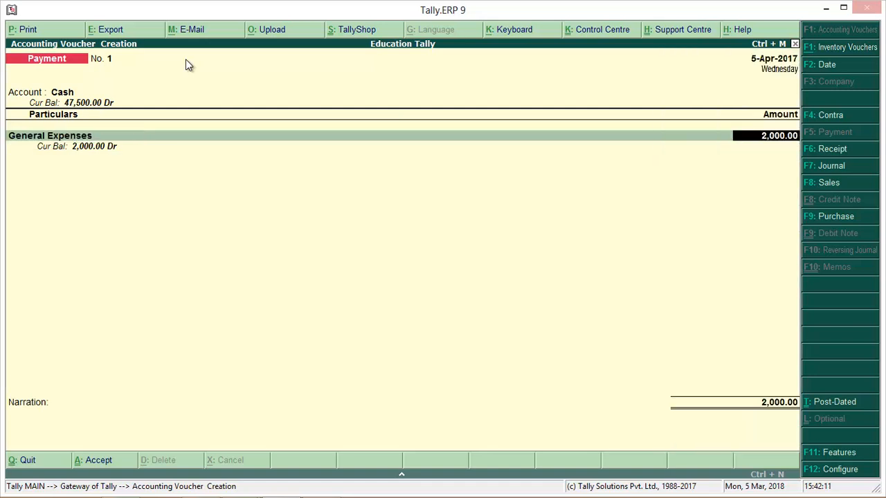
key("Return")
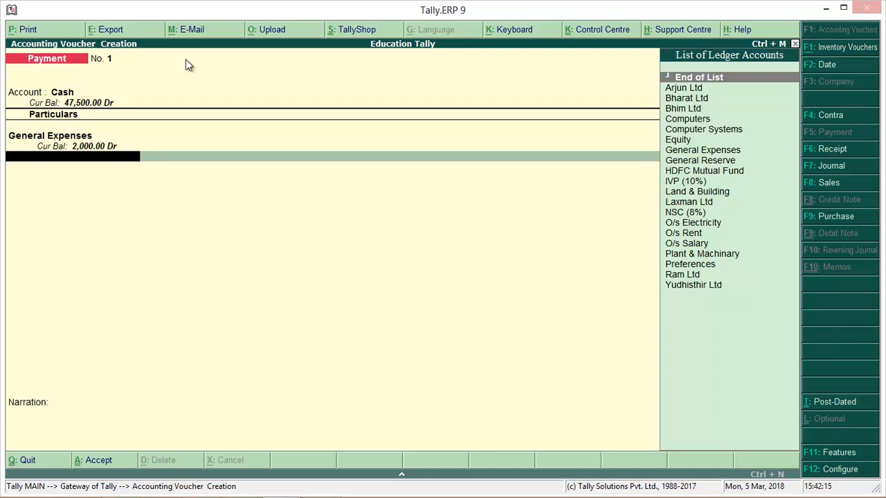
Step: End the particulars after General Expenses, leave the narration blank and accept the payment voucher
key("Return")
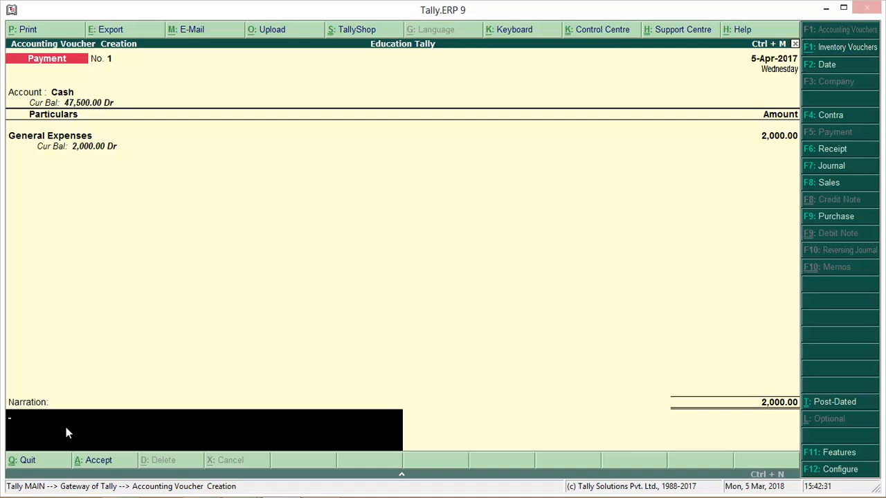
key("Return")
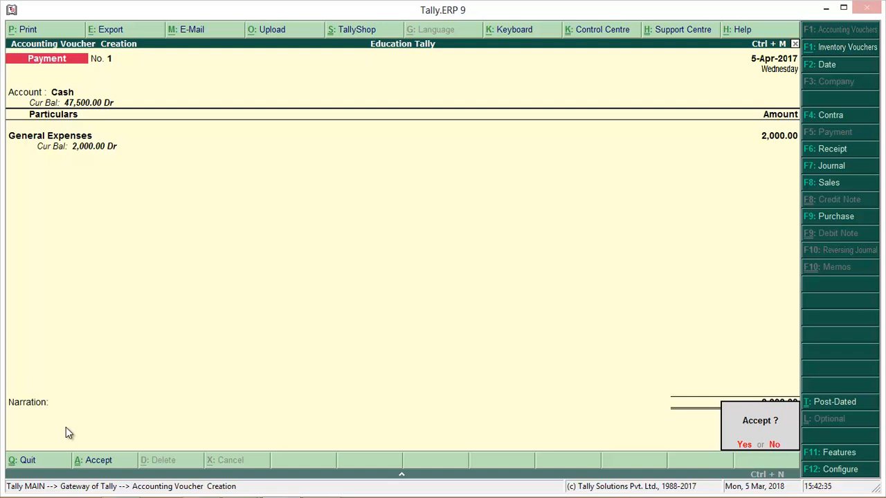
key("Return")
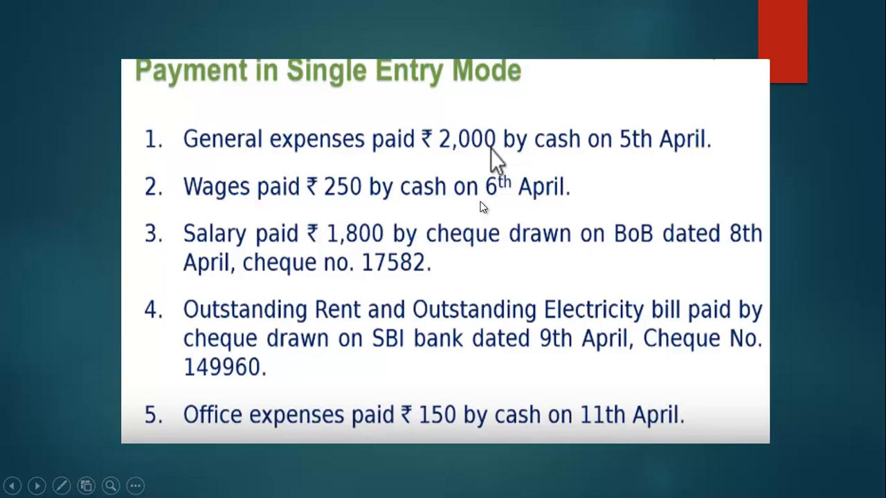
Step: Back in Tally.ERP 9, set the second payment voucher's date to 6-4-2017 and choose Cash as the account
key("alt+Tab")
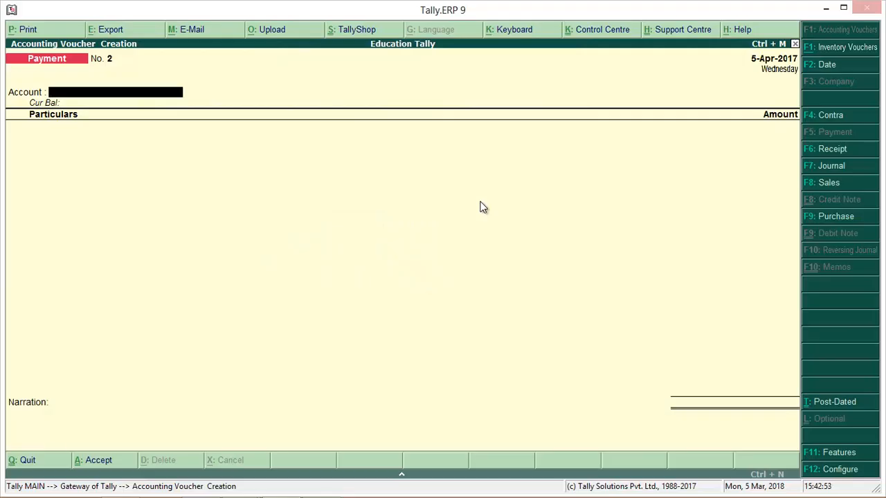
key("F2")
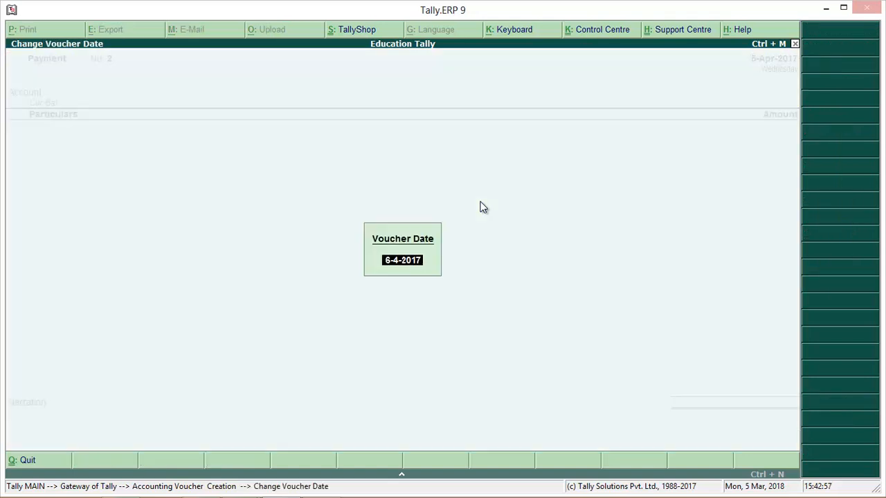
key("Return")
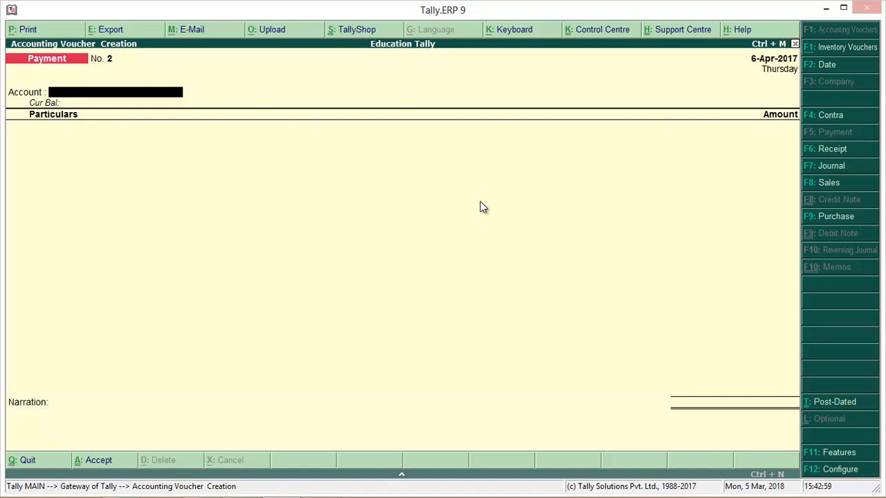
type("C")
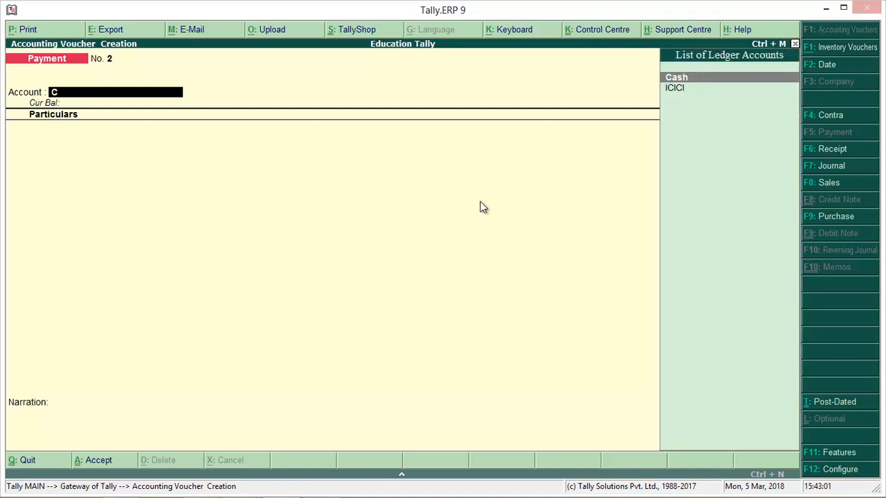
key("Return")
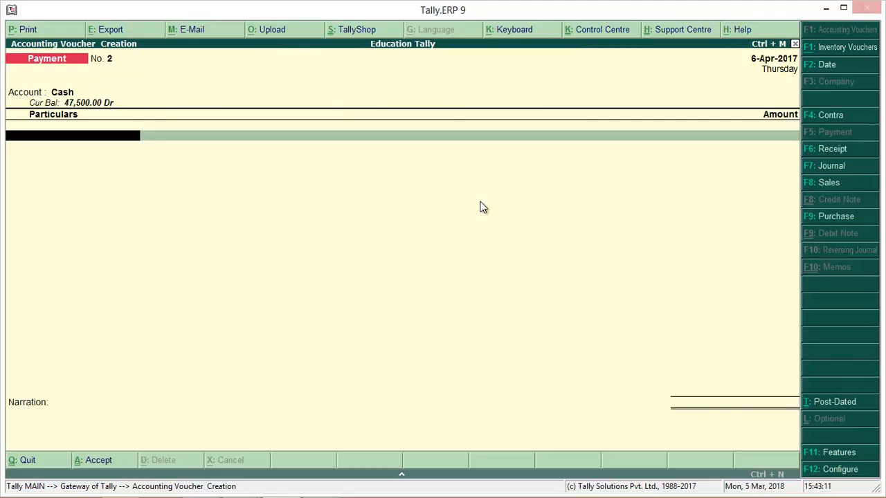
key("space")
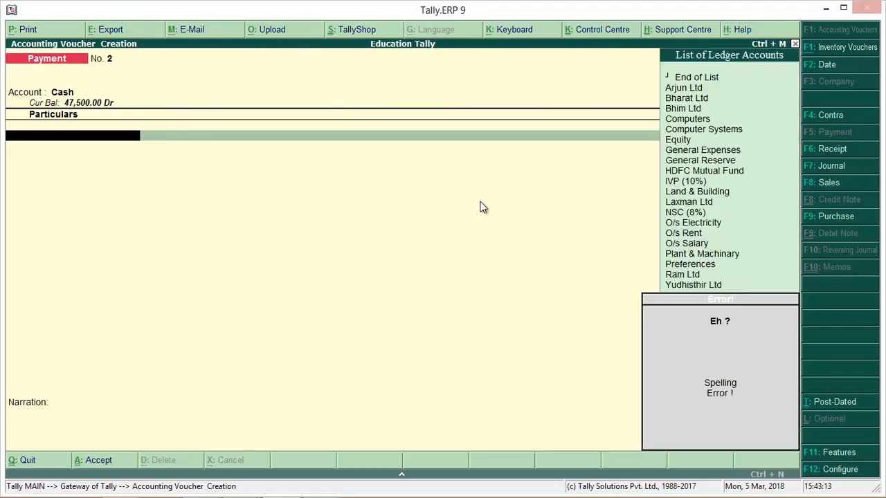
key("Escape")
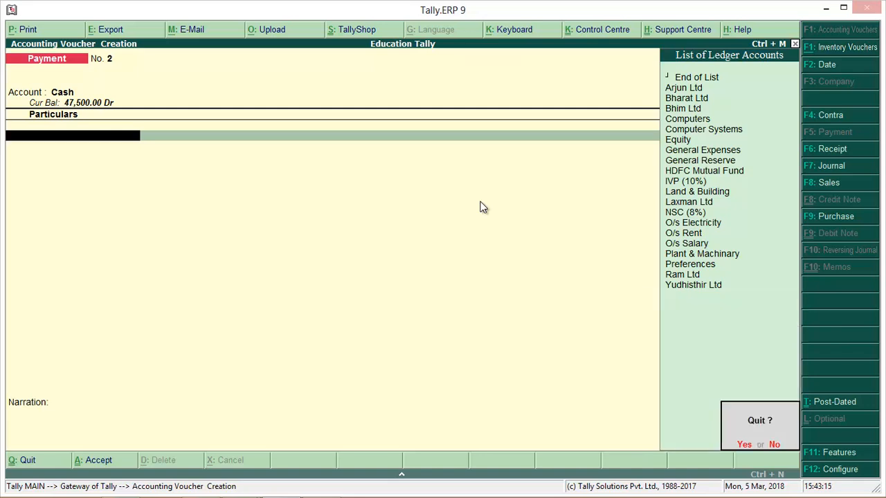
key("Escape")
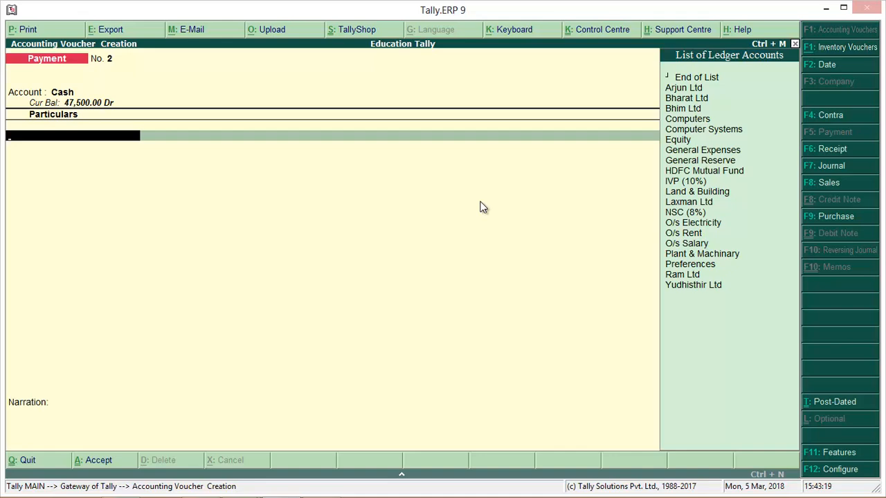
Step: Start a new ledger from the voucher's particulars line and name it Wages, with no alias
key("alt+c")
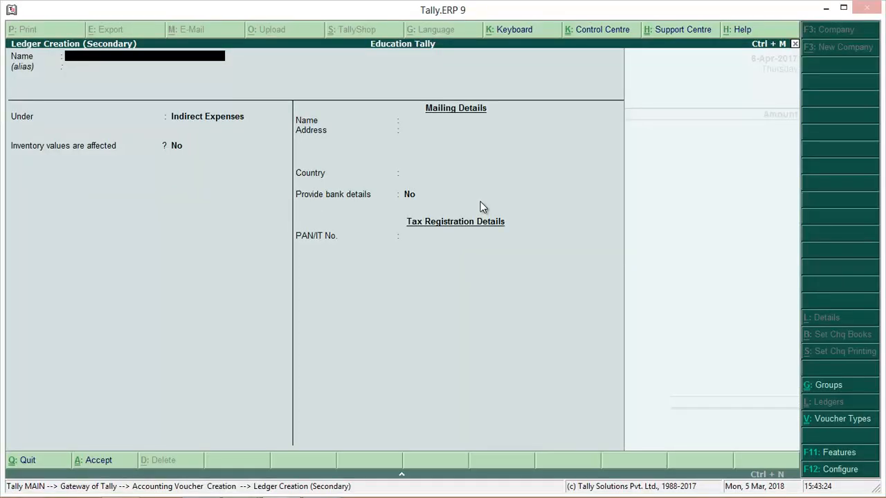
type("Wage")
key("Return")
key("Return")
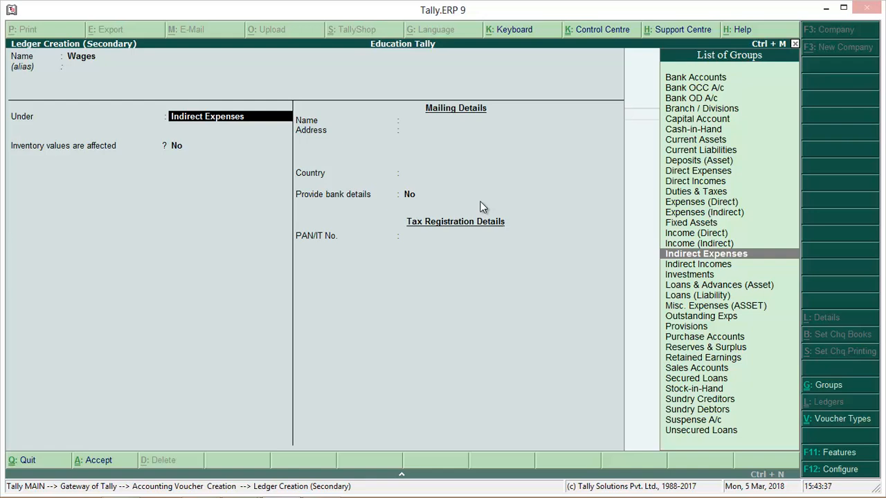
Step: Place the Wages ledger under Direct Expenses, keep inventory values and bank details at No, and save it
type("D")
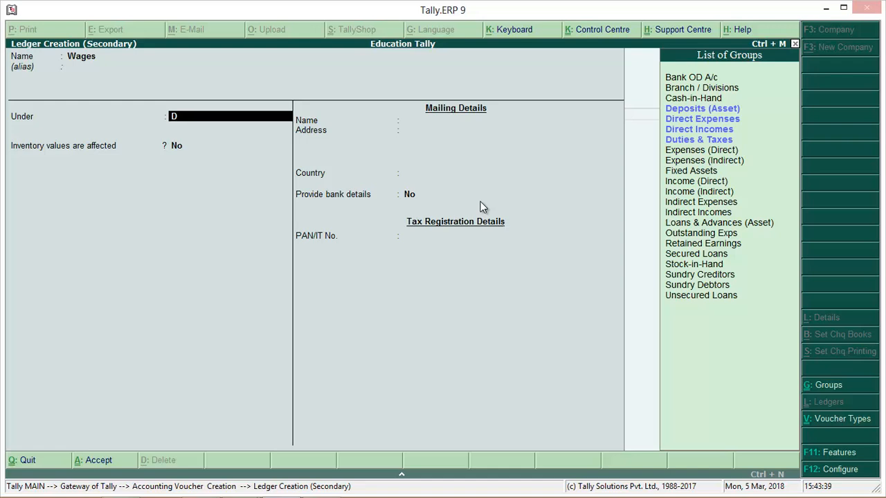
key("Down")
key("Return")
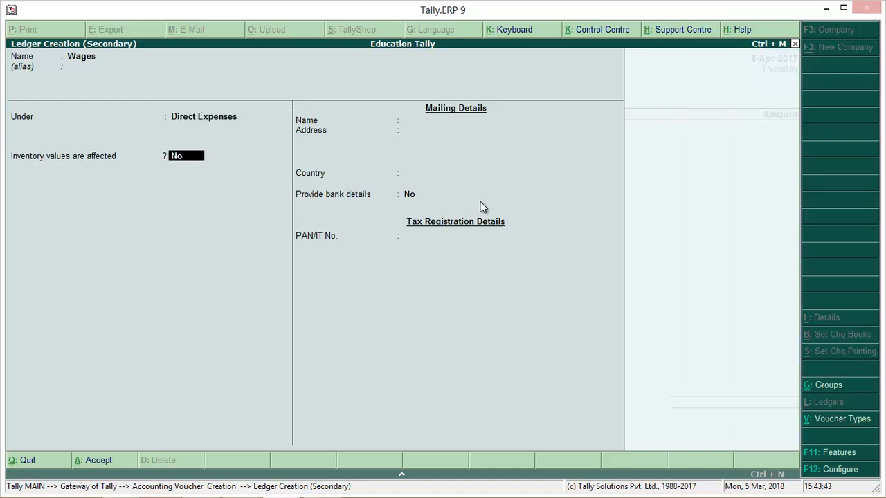
key("Return")
key("Return")
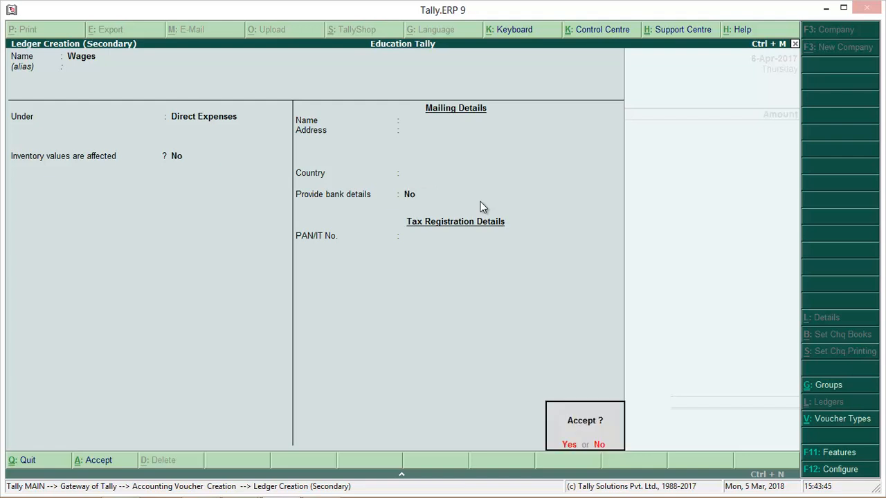
key("Return")
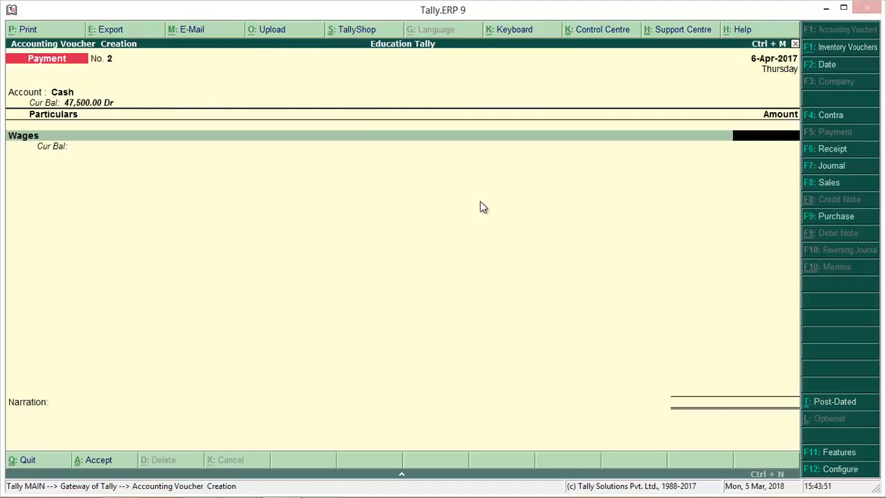
Step: Enter 250 as the amount for Wages and accept the voucher with a blank narration
type("250")
key("Return")
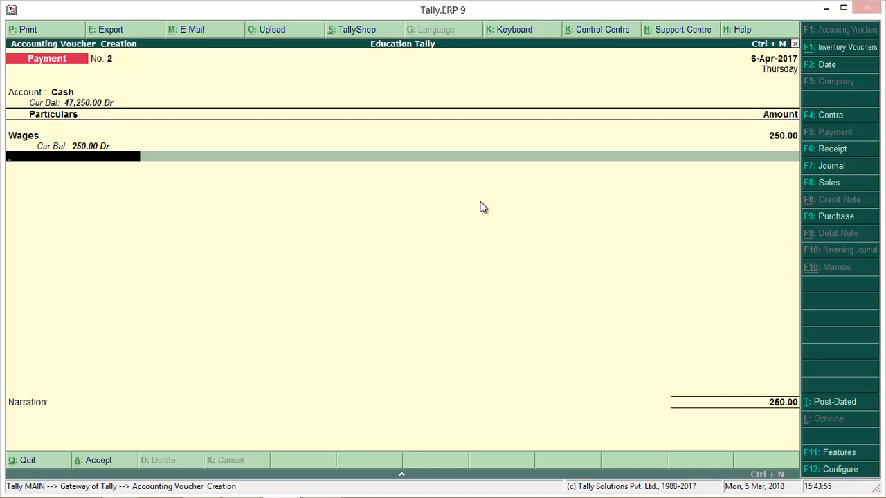
key("Return")
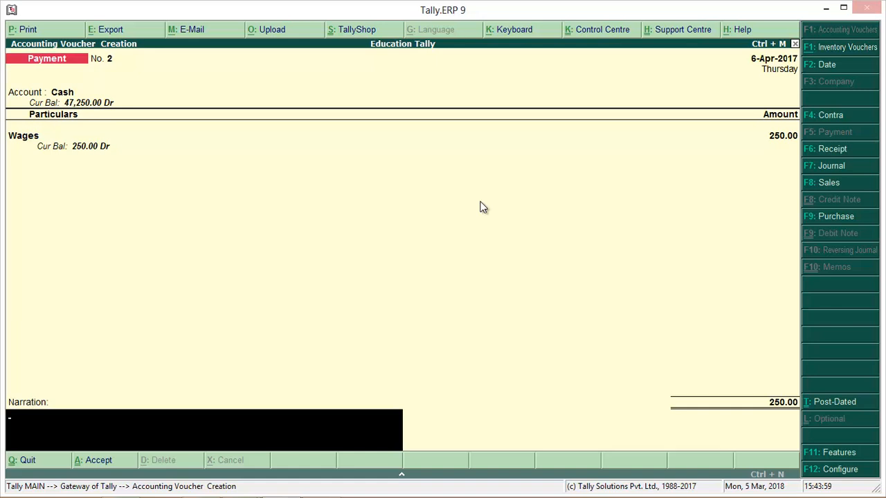
key("Return")
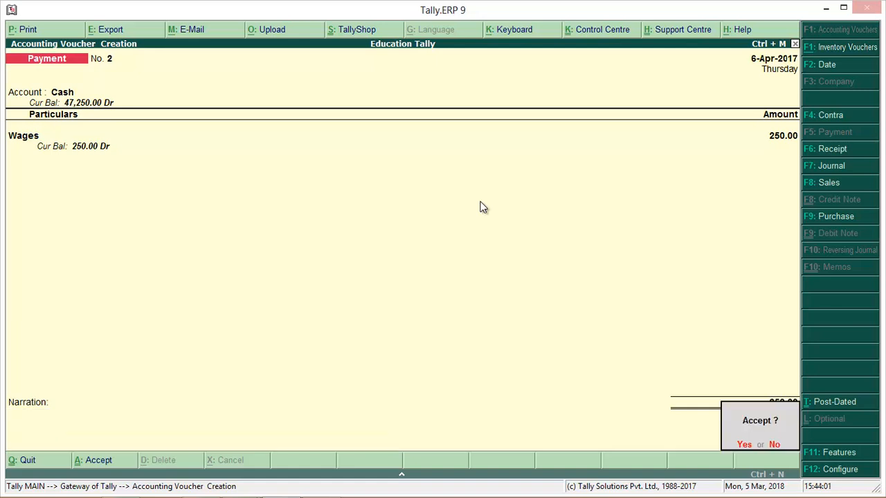
key("Return")
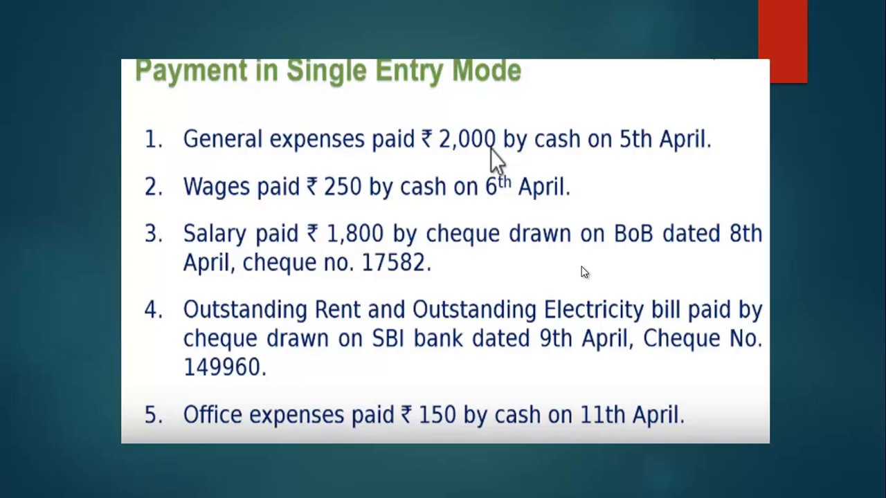
Step: Back in Tally.ERP 9, choose BoB as the account for the third payment voucher
key("alt+Tab")
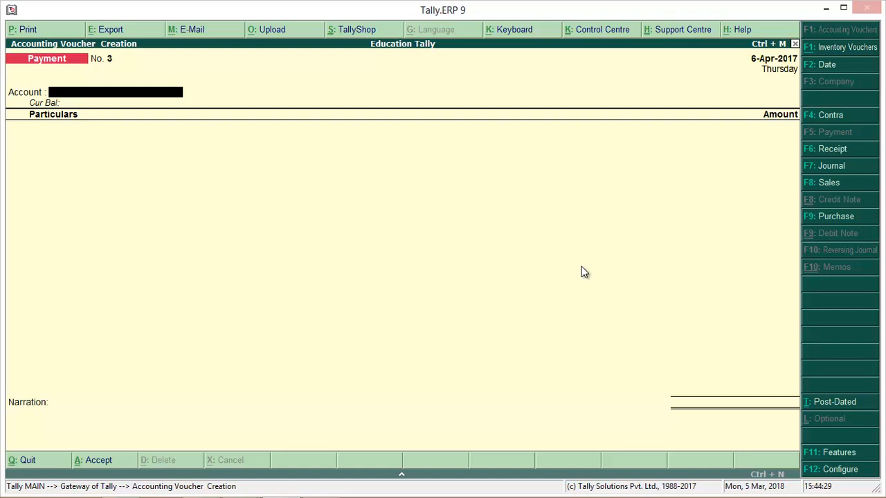
type("B")
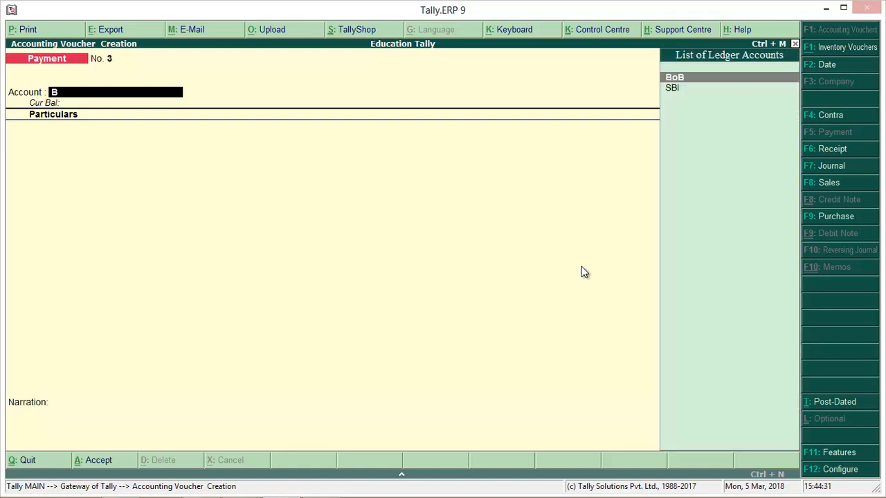
key("Return")
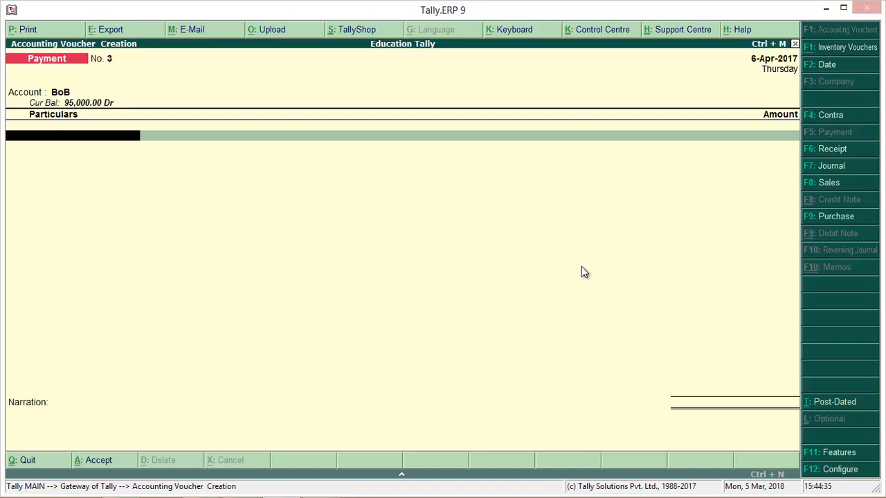
Step: Start a new ledger from the particulars line of the BoB voucher and name it Salary, with no alias
type("S")
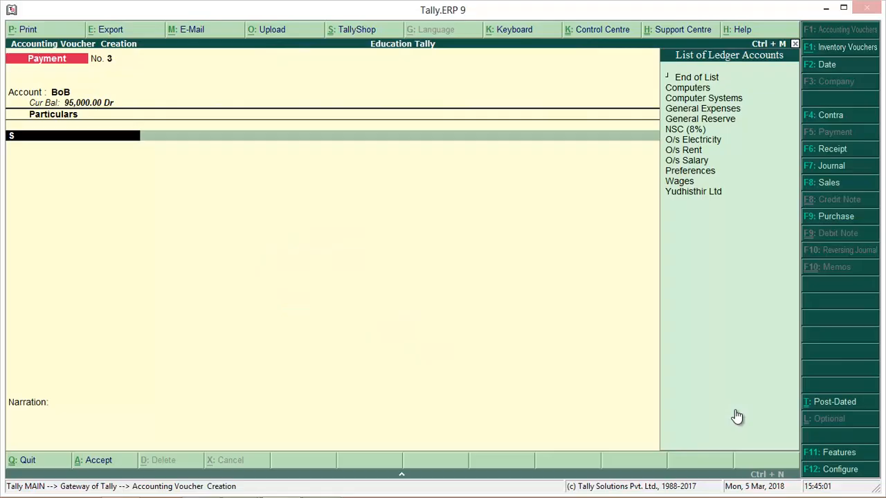
key("alt+c")
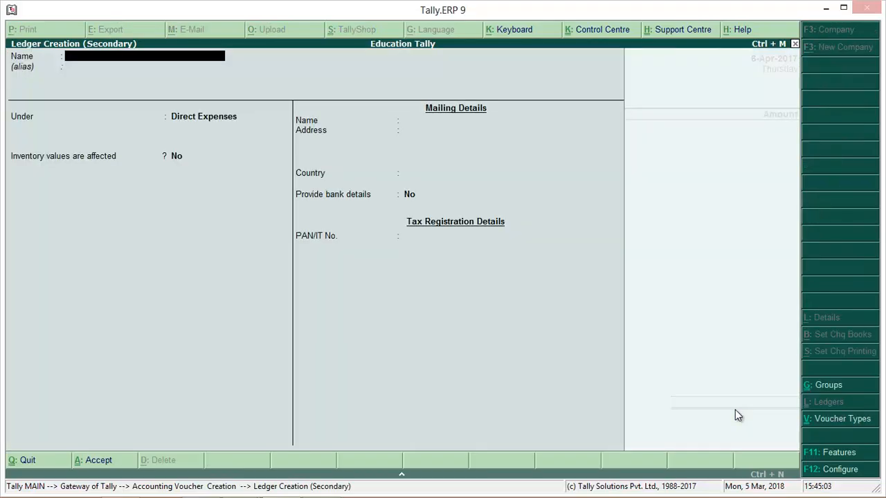
type("Salary")
key("Return")
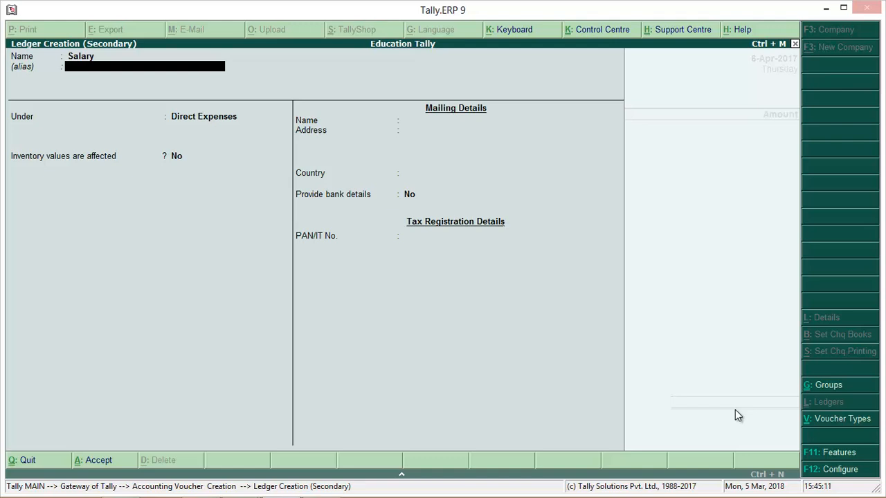
key("Return")
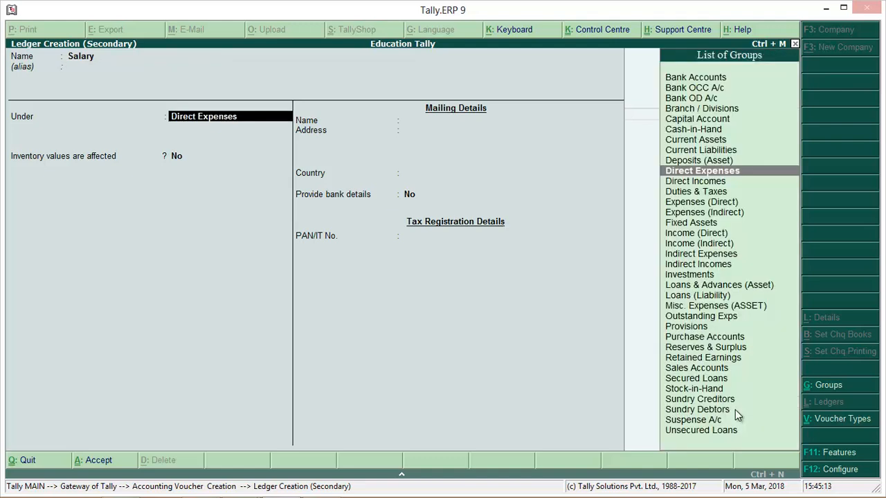
Step: Place the Salary ledger under Indirect Expenses, keep inventory values and bank details at No, and save it into the voucher
type("I")
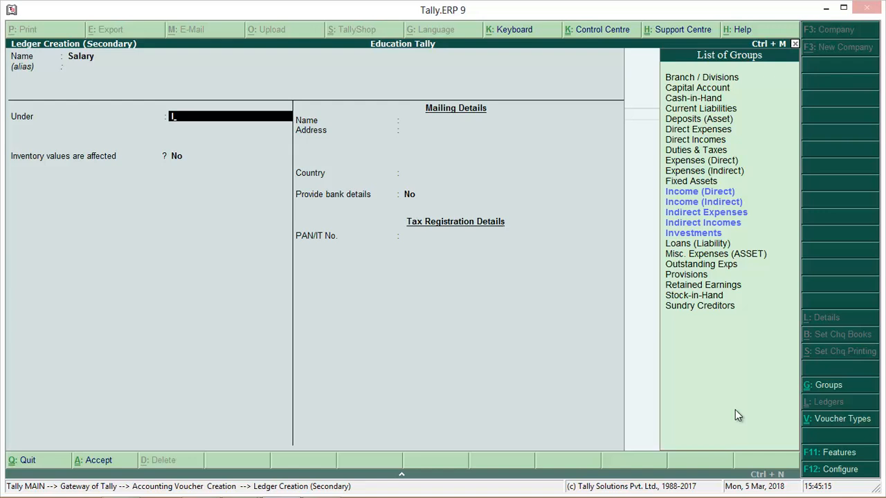
key("Down")
key("Down")
key("Down")
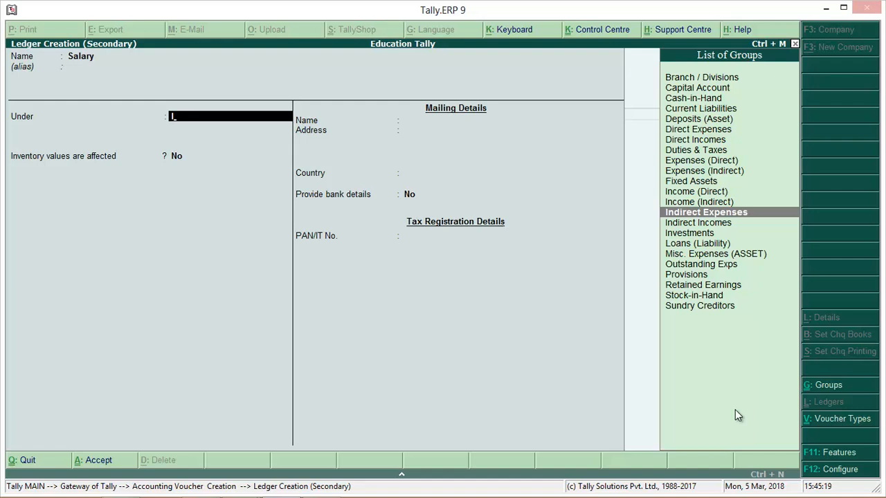
key("Return")
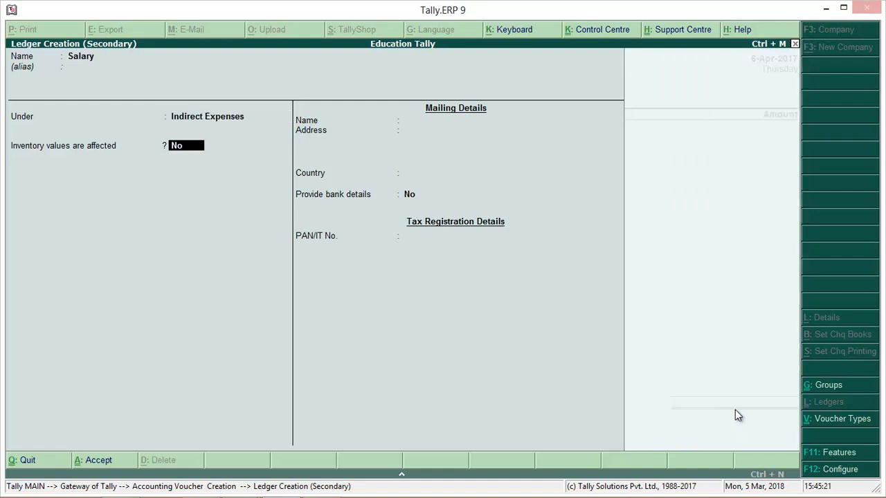
key("Return")
key("Return")
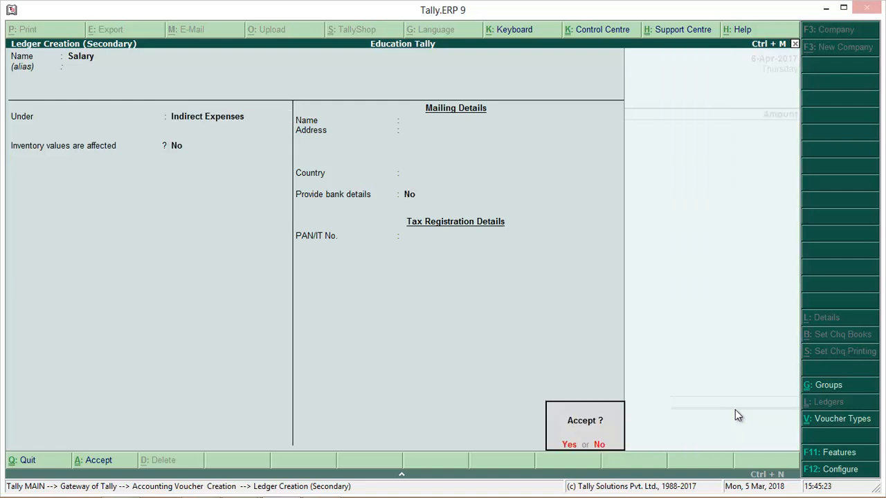
key("Return")
key("Return")
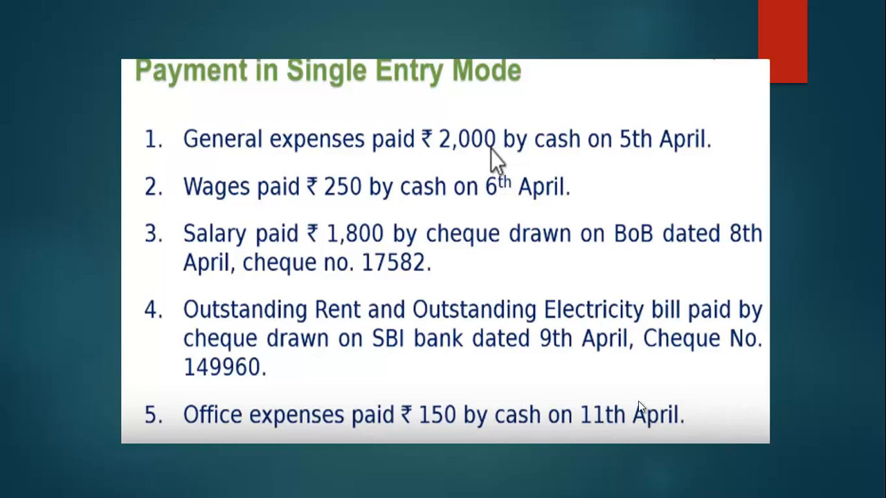
key("alt+Tab")
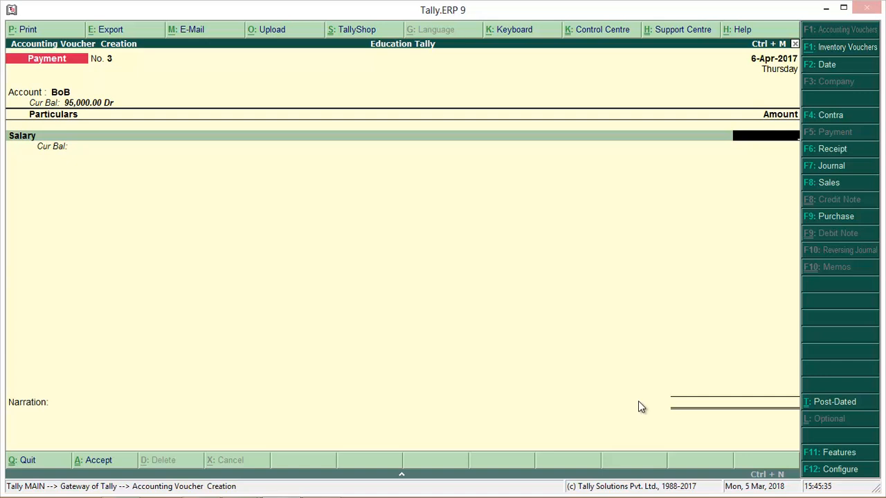
Step: Enter 1800 as the Salary amount in the BoB voucher and check the cheque details in the payment list
type("1800")
key("Return")
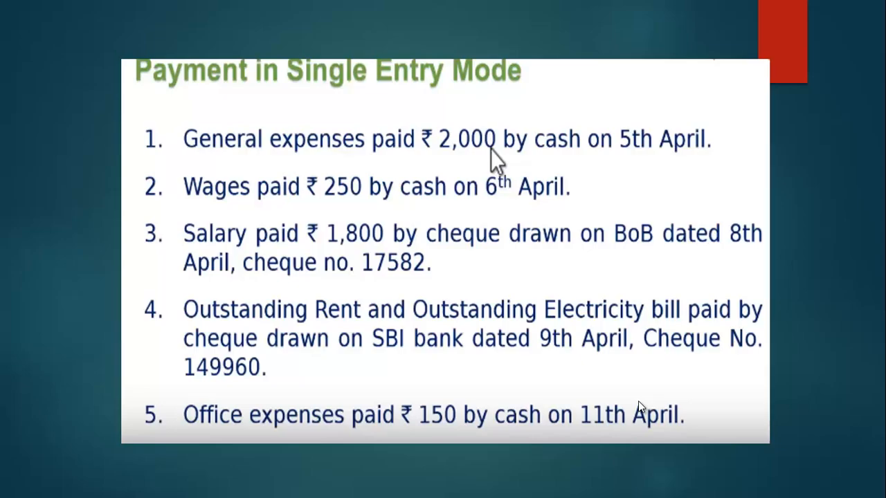
key("alt+Tab")
key("alt+Tab")
key("alt+Tab")
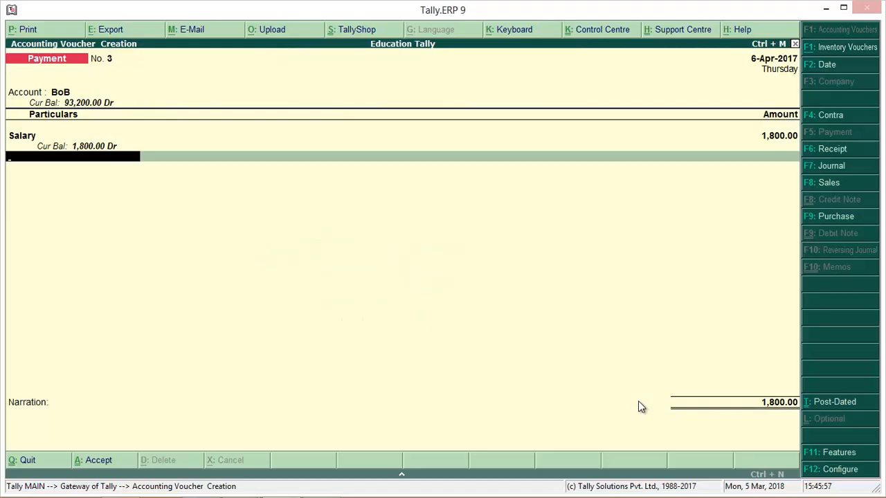
Step: End the particulars and allocate the BoB payment as a cheque, with cheque range Not Applicable and instrument number 17582
key("Return")
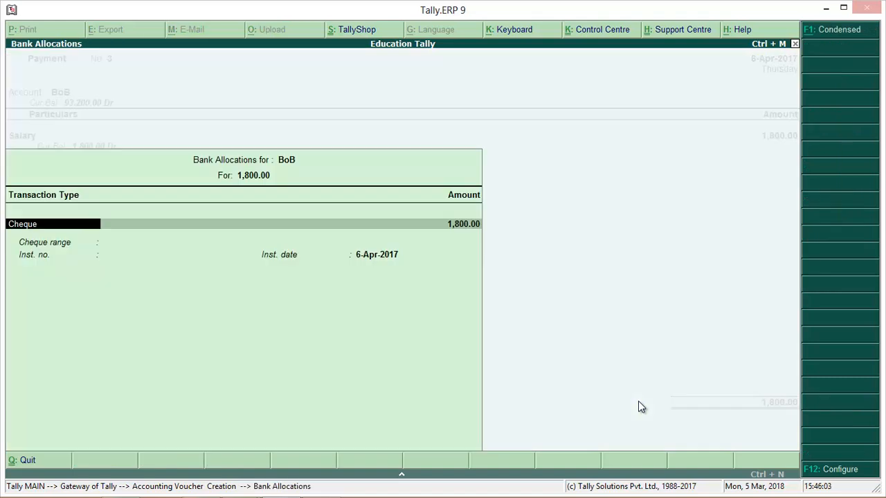
key("Return")
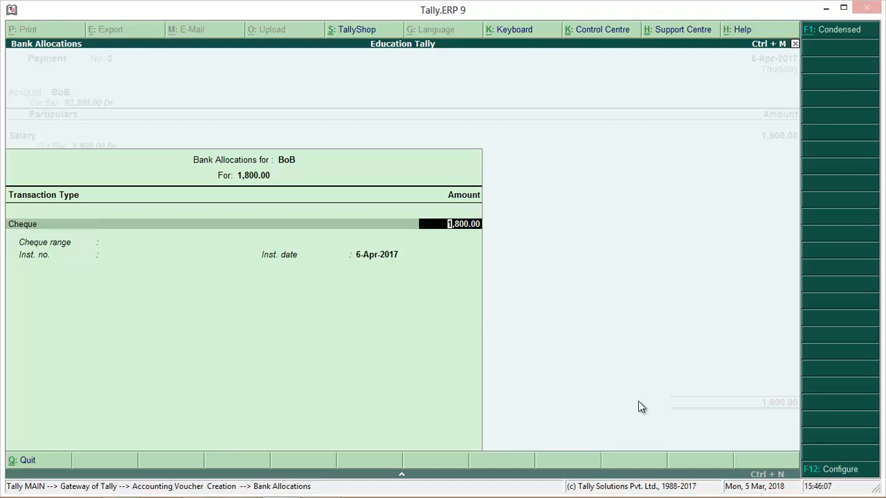
key("Return")
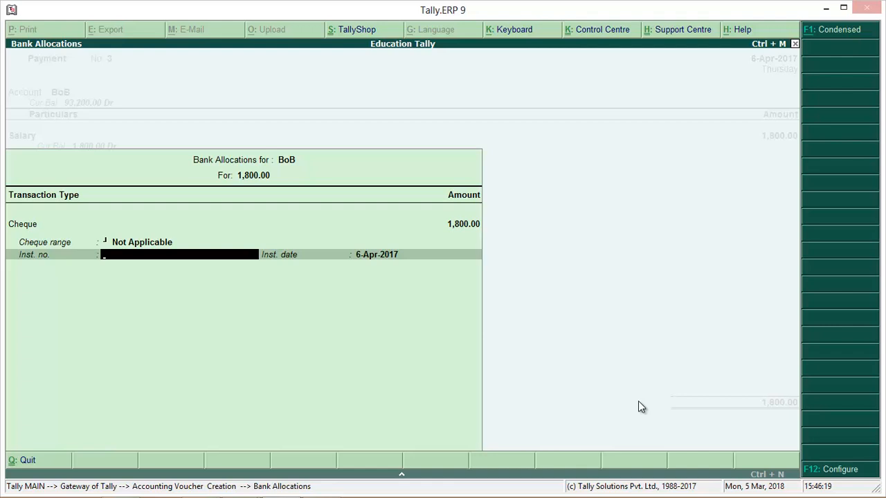
type("17582")
key("Return")
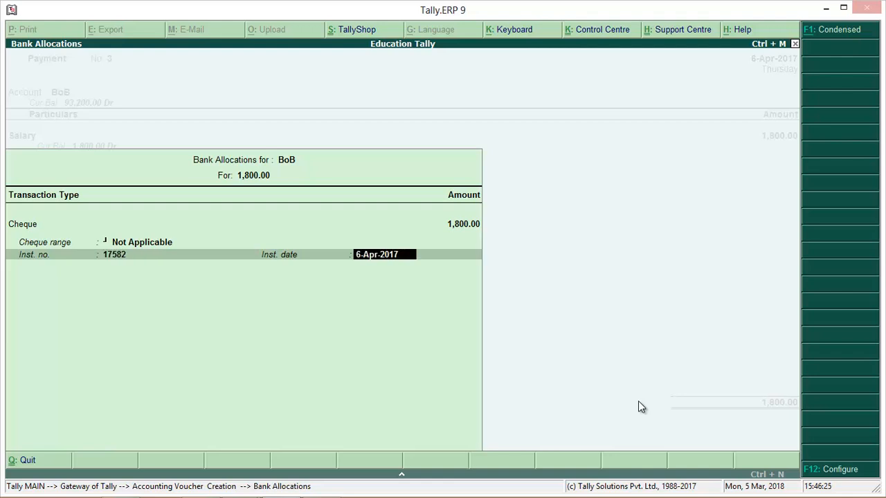
Step: Set the BoB cheque's instrument date to 8-4-17 and accept the salary voucher with a blank narration
type("8-4-17")
key("Return")
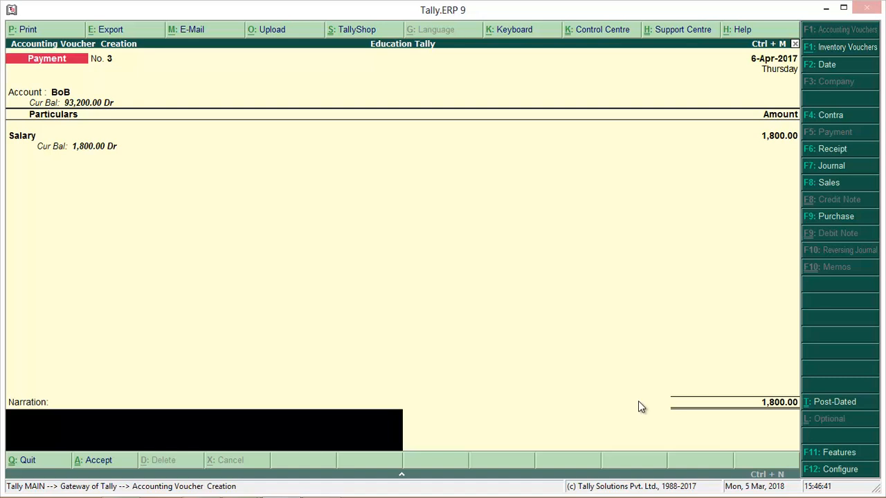
key("Return")
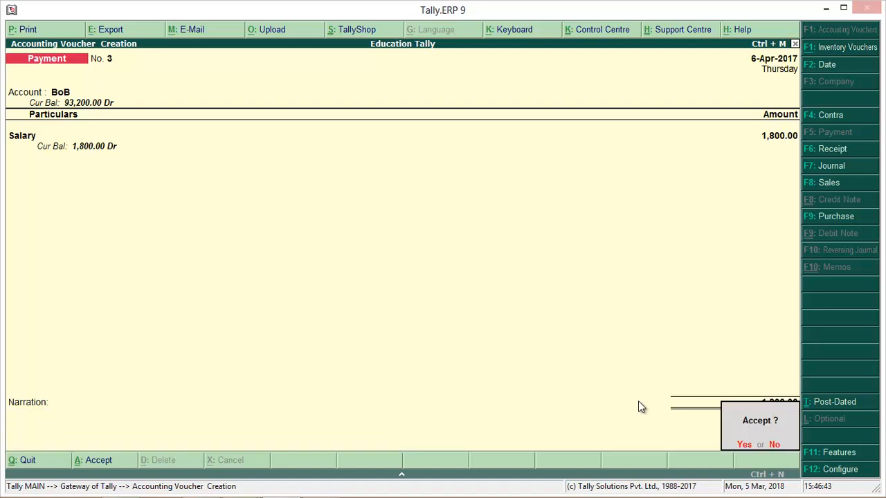
key("Return")
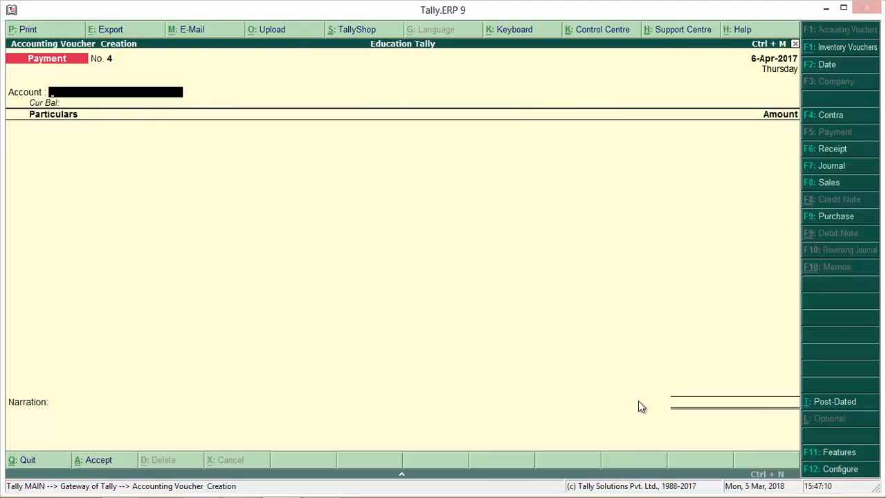
Step: Choose SBI as the account for the fourth payment voucher and add O/s Rent with an amount of 7000
type("S")
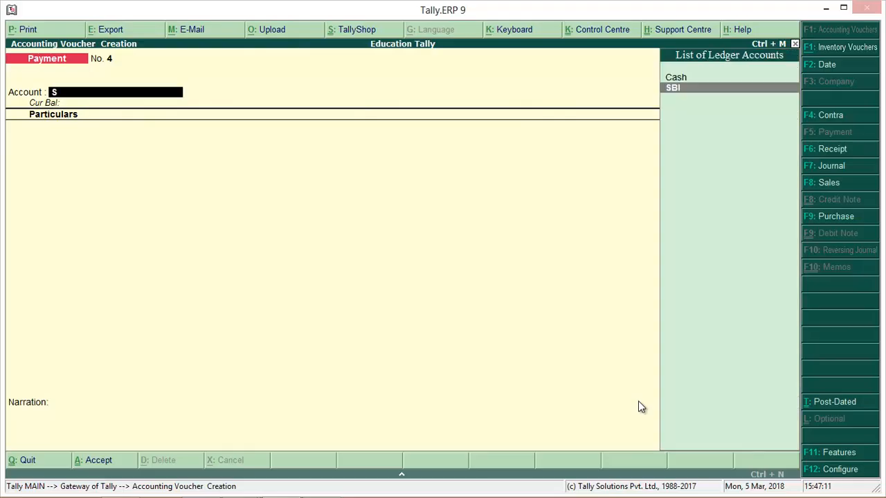
key("Return")
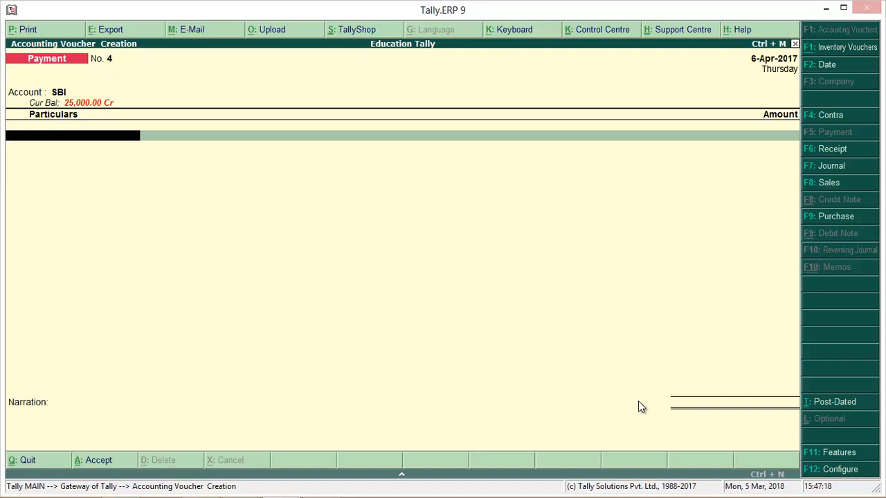
type("O")
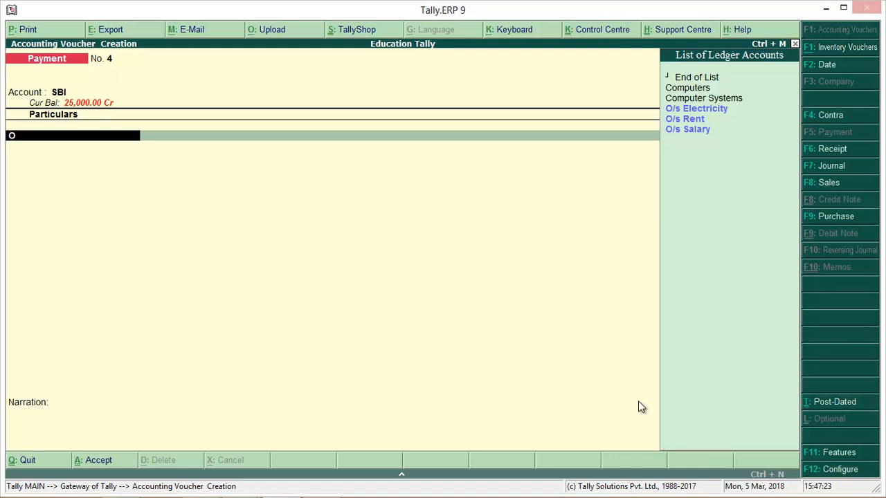
key("Down")
key("Down")
key("Return")
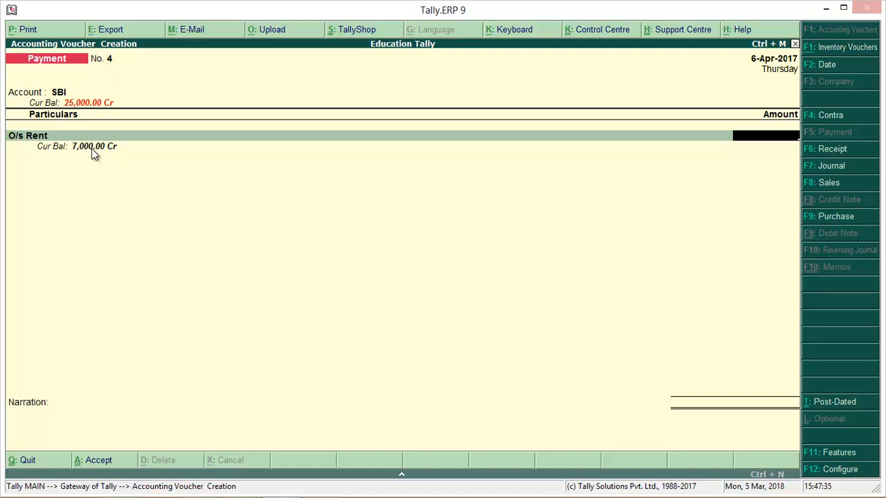
type("7000")
key("Return")
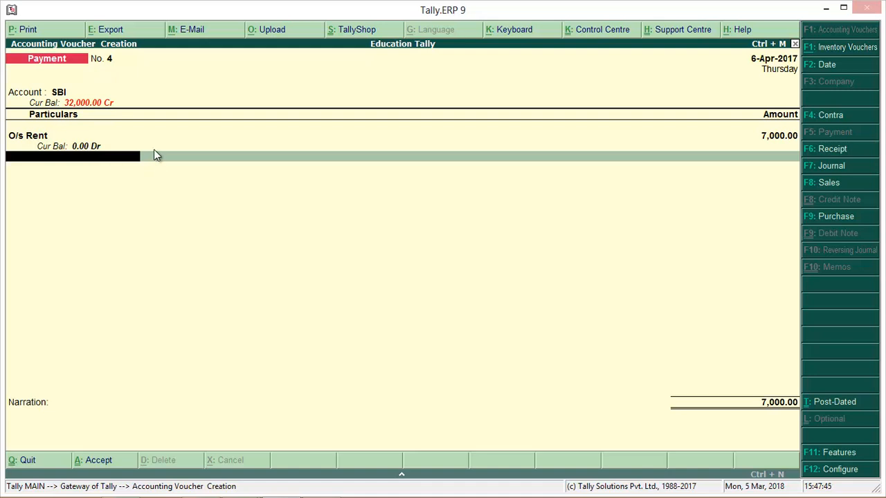
Step: Add O/s Electricity as the second particulars line of the SBI voucher with an amount of 5000
type("O")
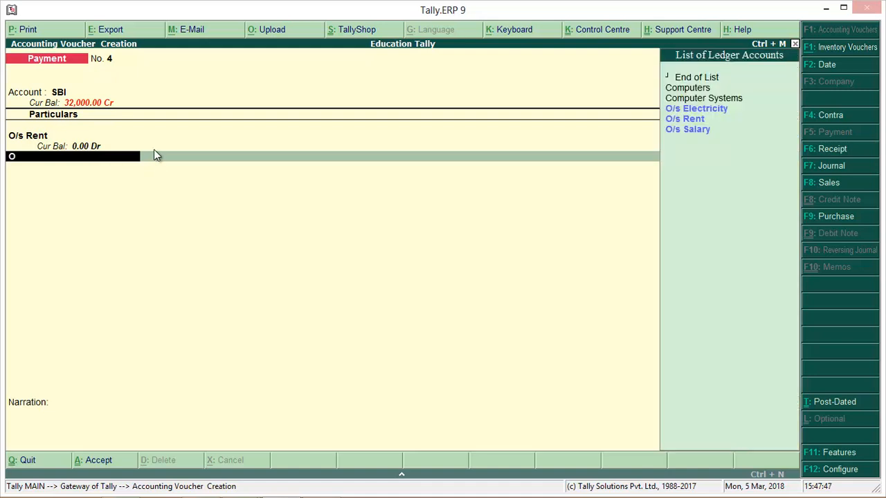
key("Return")
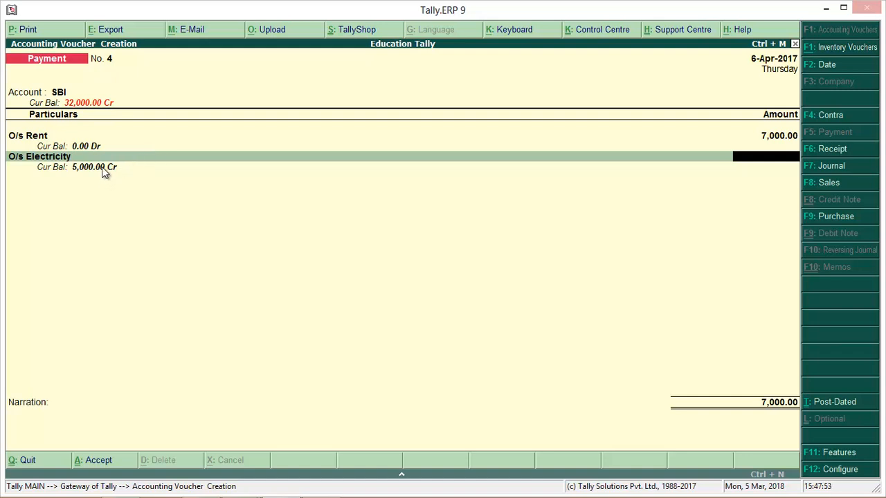
type("5000")
key("Return")
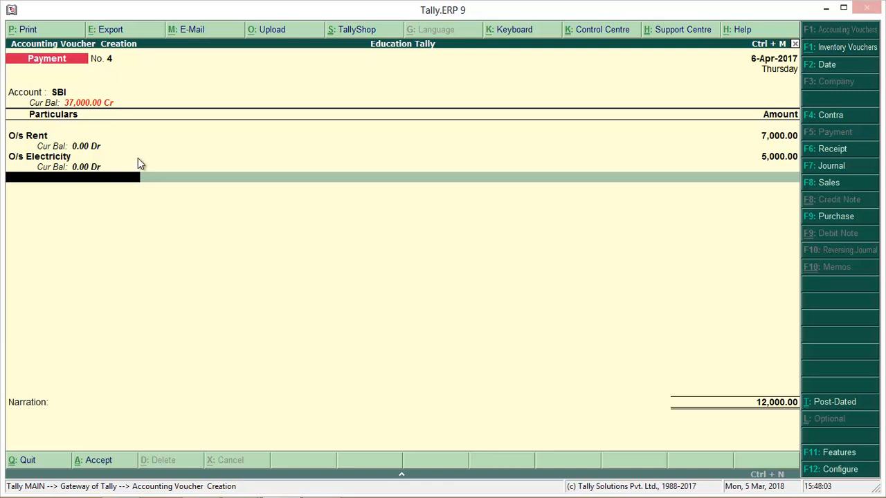
Step: End the particulars and allocate the SBI payment as a cheque, with cheque range Not Applicable and instrument number 149969
key("Return")
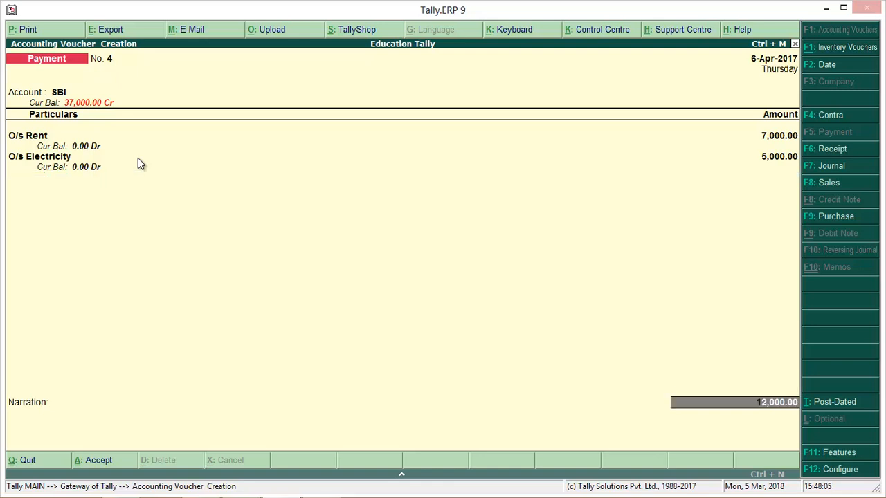
key("Return")
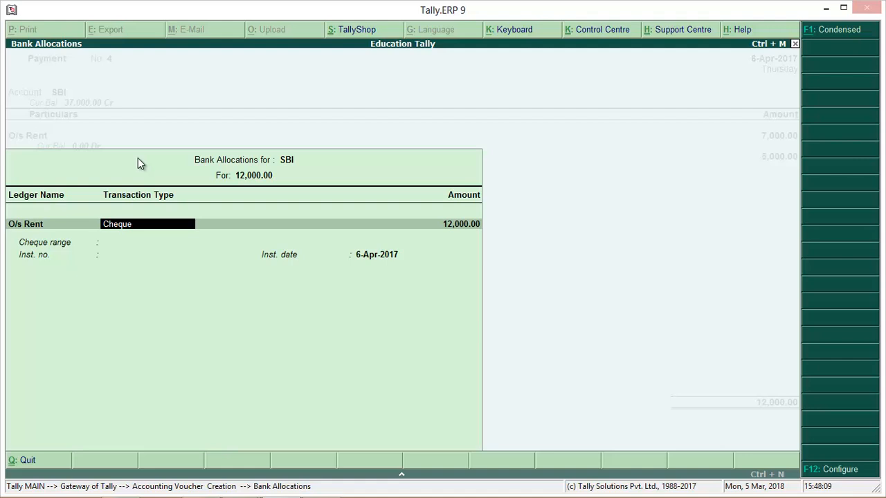
key("Return")
key("Return")
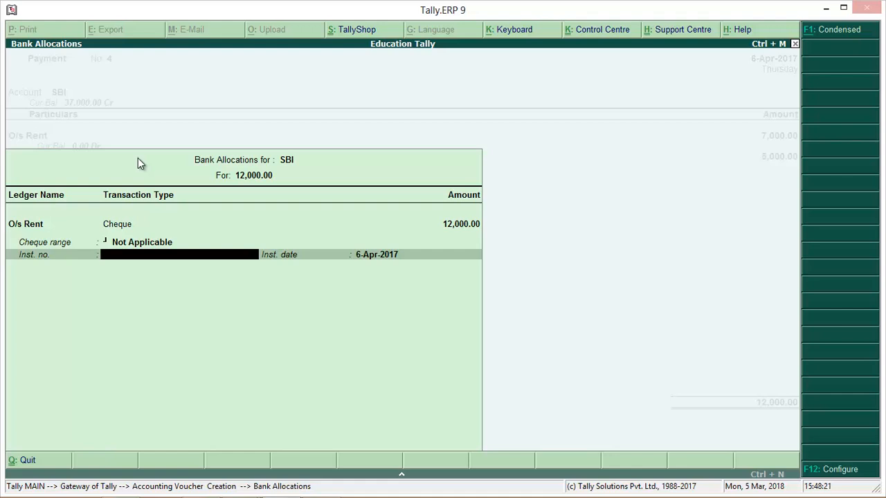
type("149969")
key("Return")
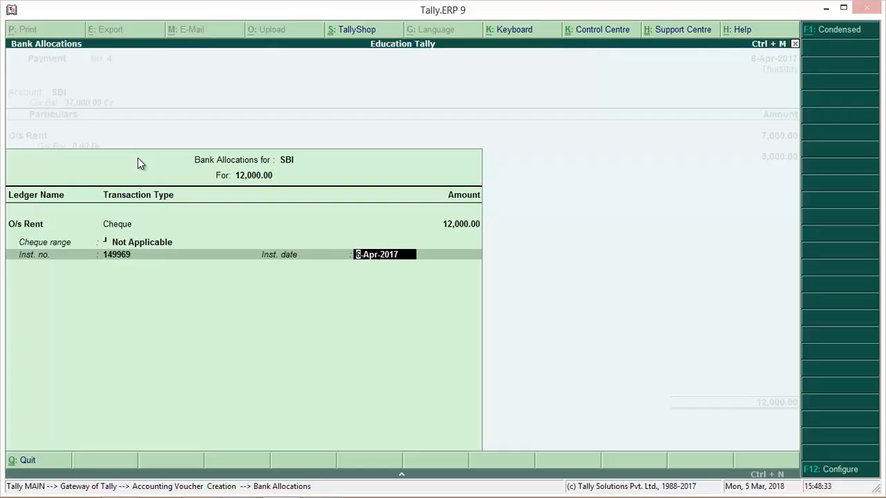
Step: Set the SBI cheque's instrument date to 9-4-17 and accept the voucher with a blank narration
type("9-4-17")
key("Return")
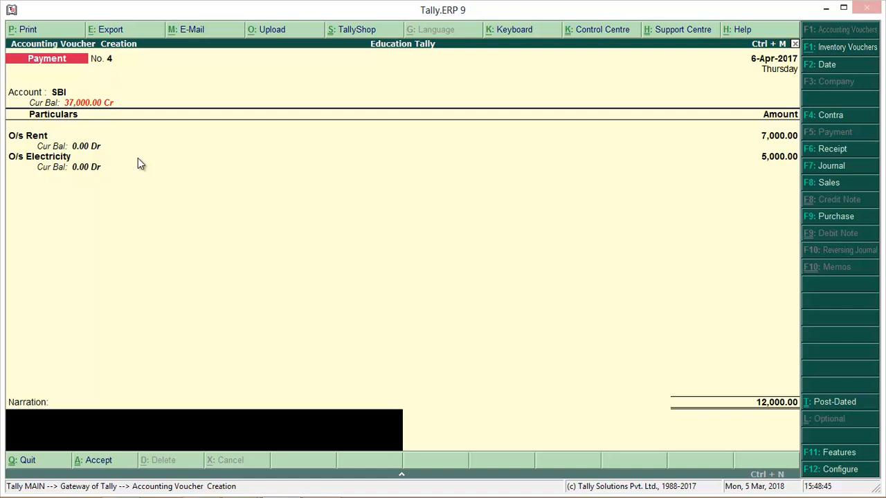
key("Return")
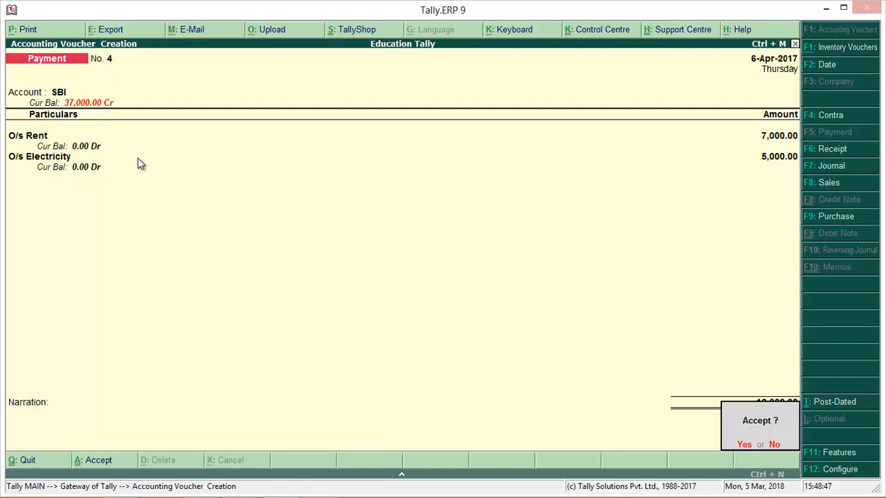
key("Return")
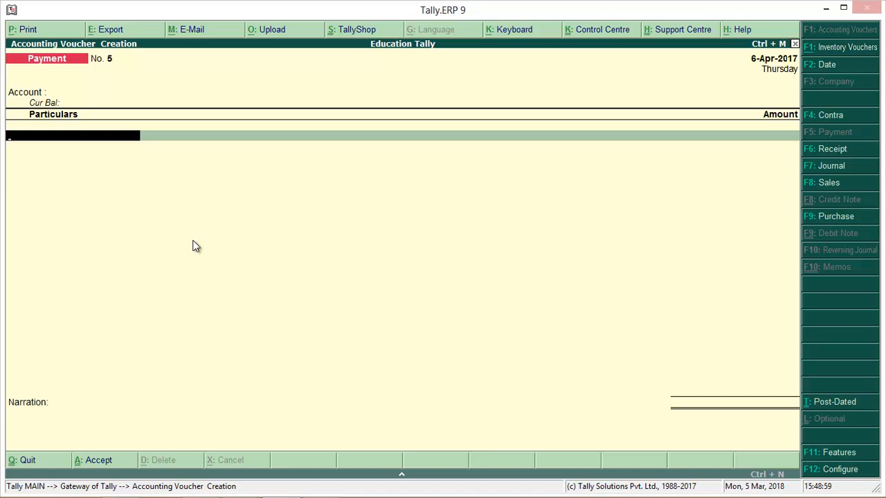
Step: Set the fifth payment voucher's date to 11-4-17 and choose Cash as its account
key("F2")
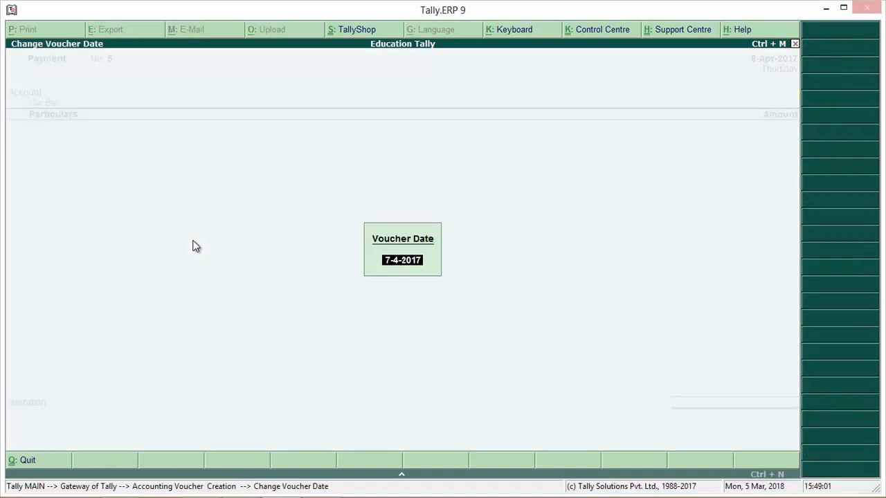
type("11-4-17")
key("Return")
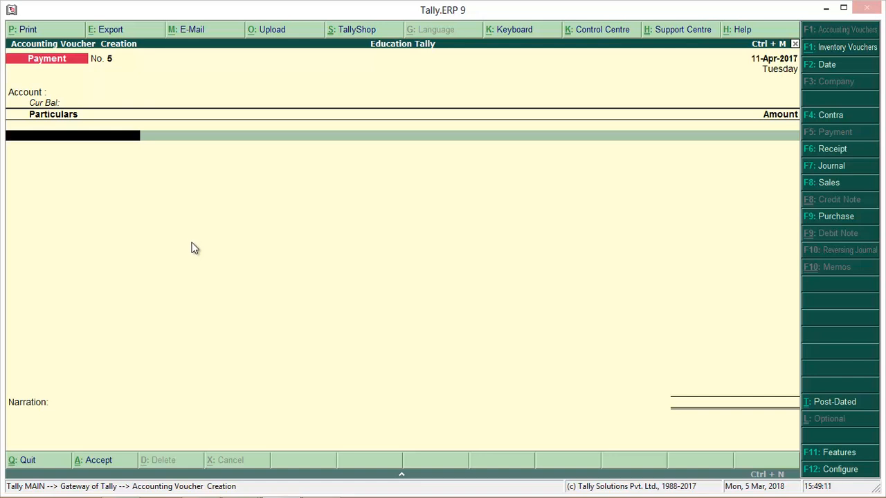
key("BackSpace")
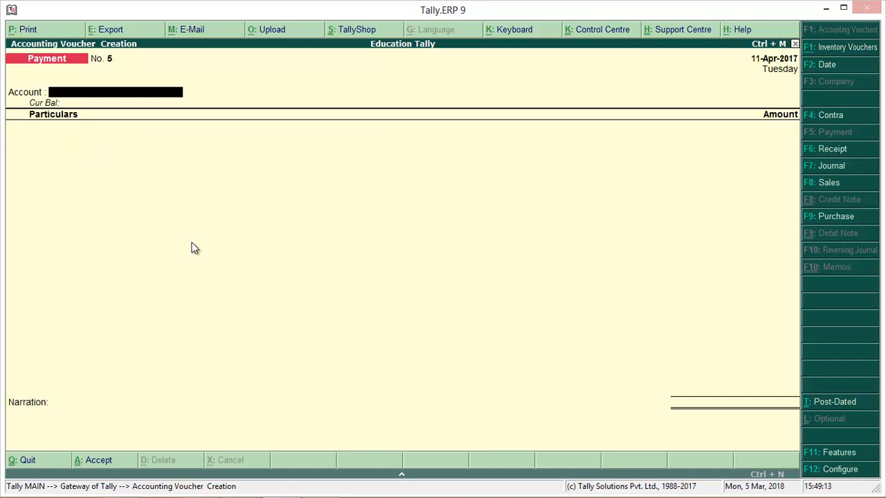
type("C")
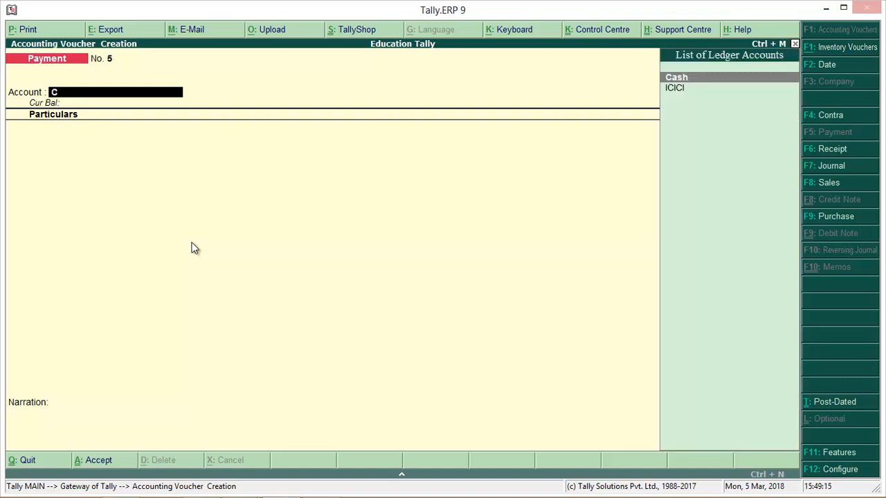
key("Return")
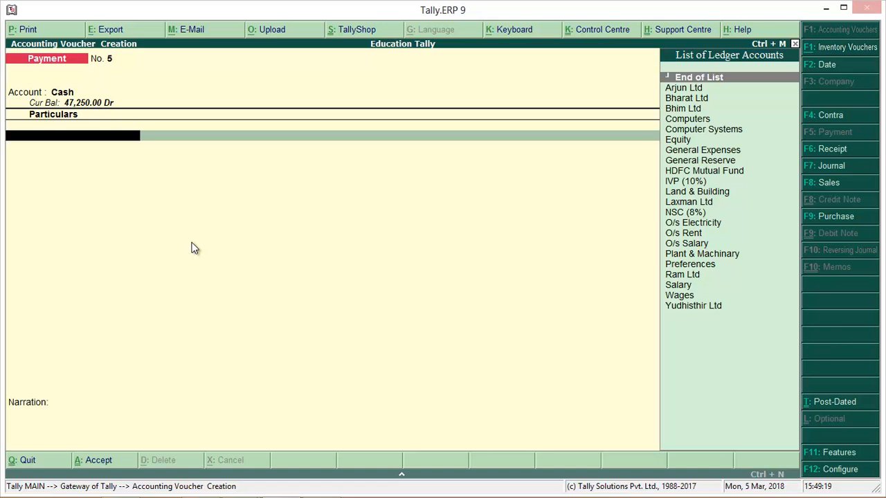
Step: Start a new ledger from the particulars line of the cash voucher and name it Office Expenses, with no alias
type("O")
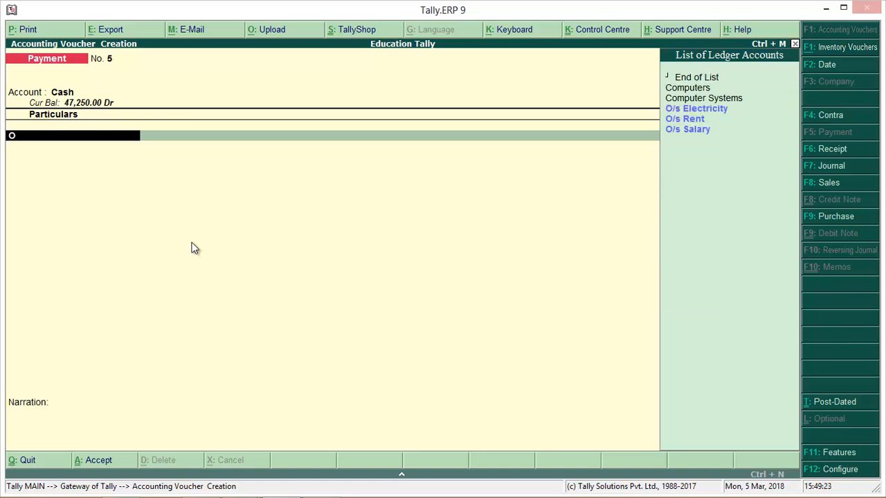
key("alt+c")
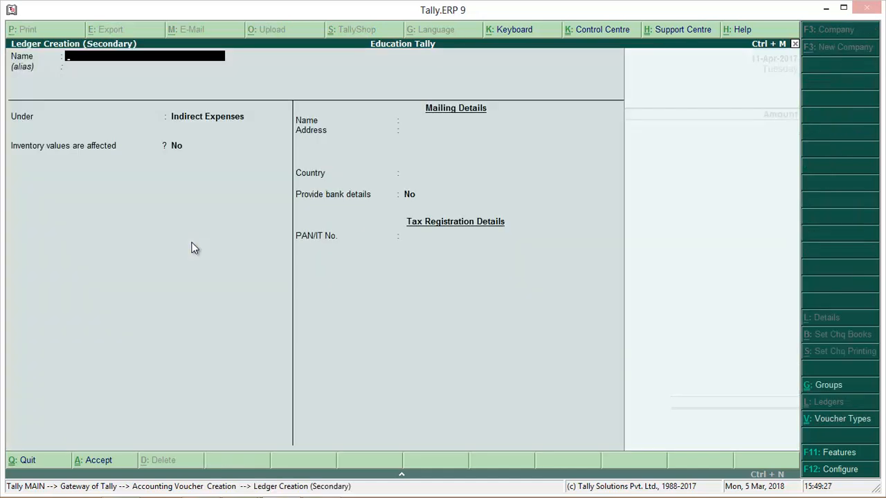
type("O")
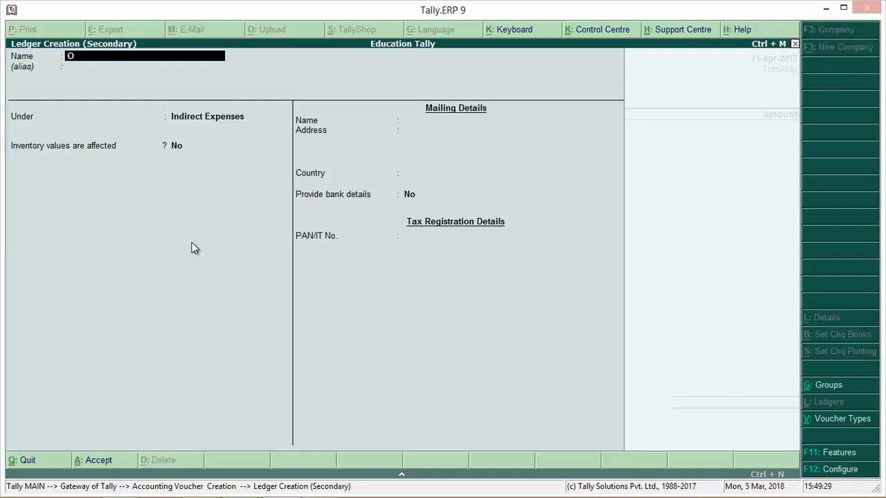
type("ffice Expences")
key("BackSpace")
key("BackSpace")
key("BackSpace")
type("ses")
key("Return")
key("Return")
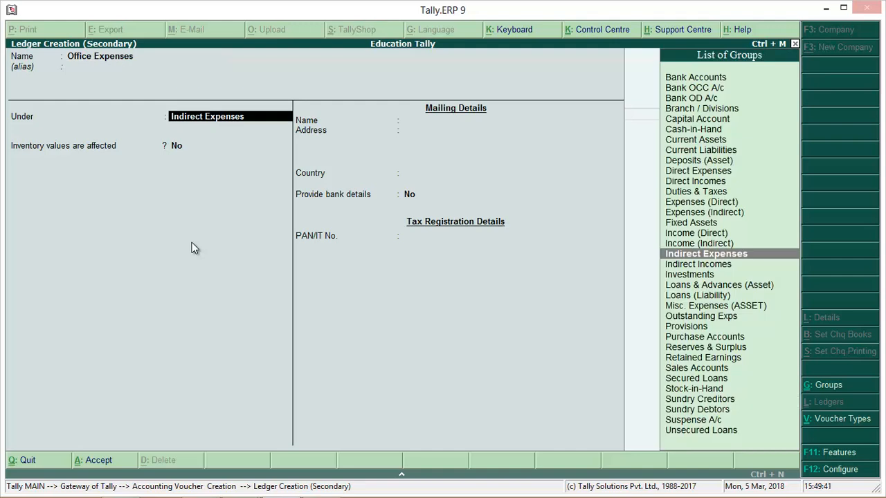
Step: Place the Office Expenses ledger under Indirect Expenses, keep inventory values and bank details at No, and save it into the voucher
key("Return")
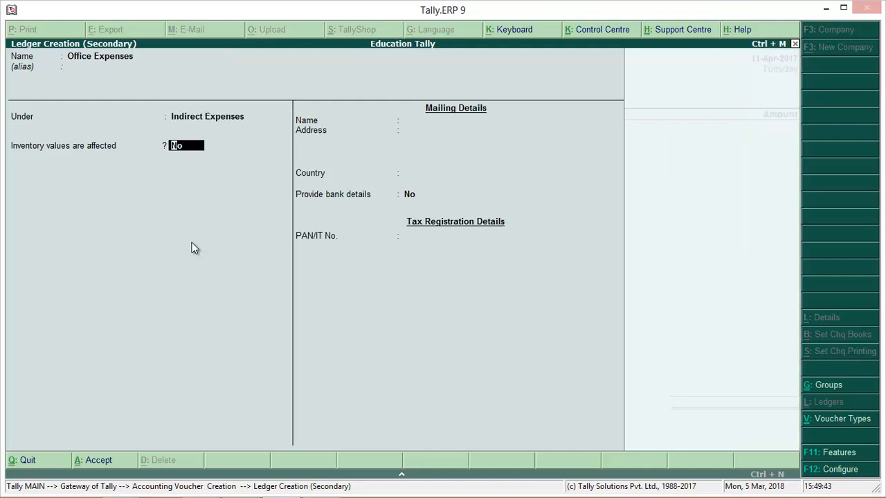
key("Return")
key("Return")
key("Return")
key("Return")
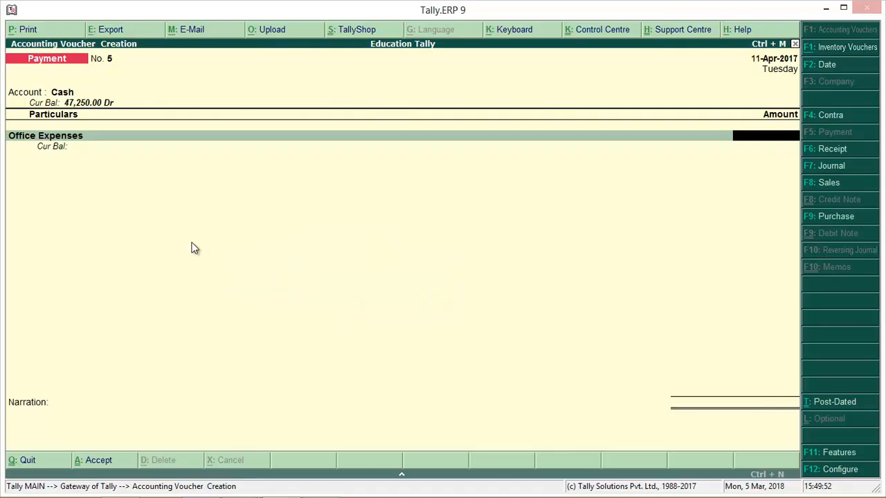
Step: Enter 150 as the amount for Office Expenses and accept the voucher with a blank narration
type("150")
key("Return")
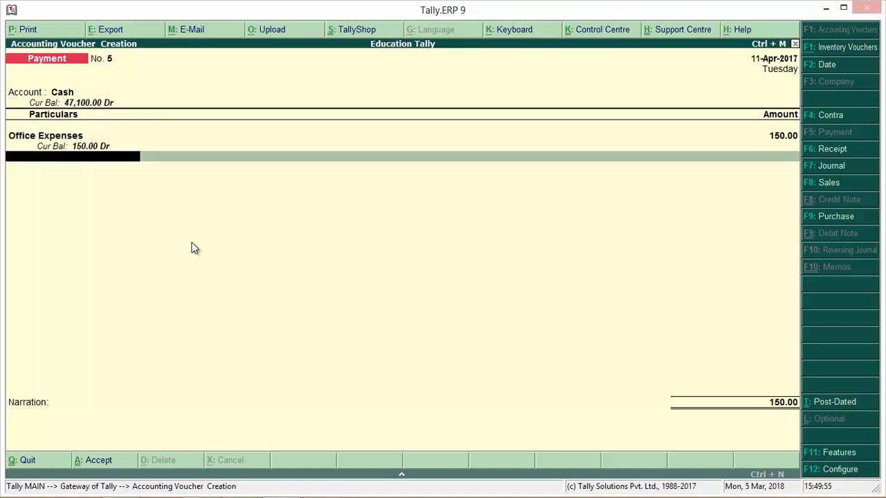
key("Return")
key("Return")
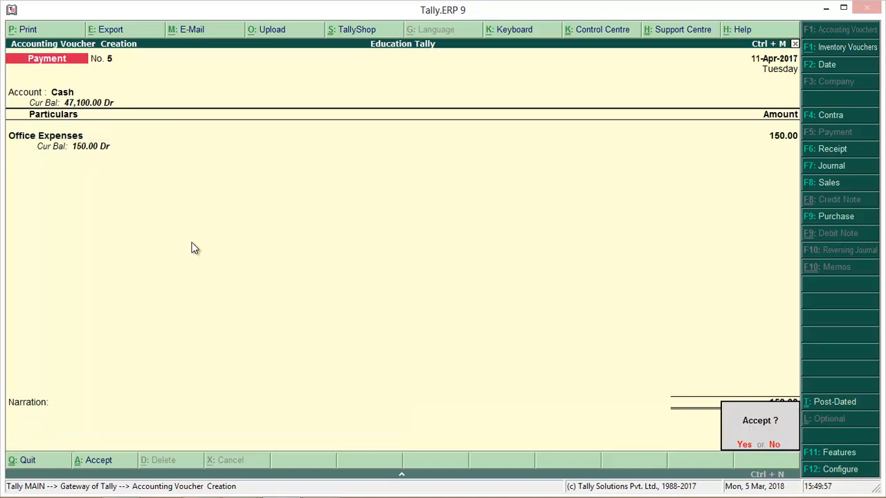
key("Return")
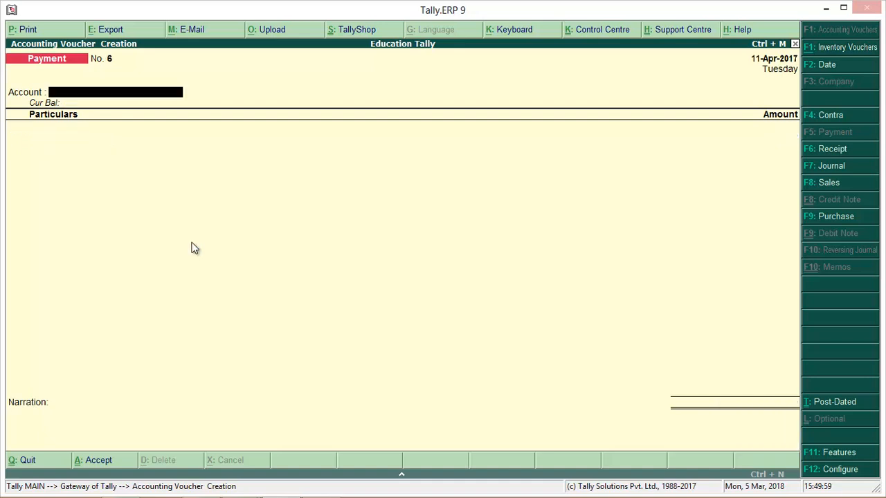